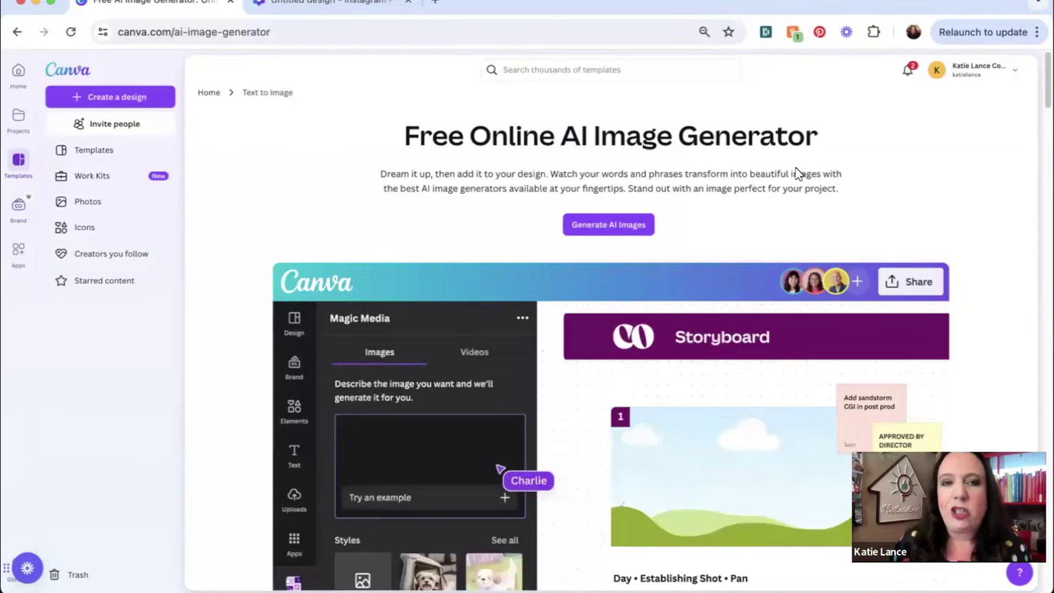
Switch to the blank 'Untitled design - Instagram Post' browser tab.
click(348, 7)
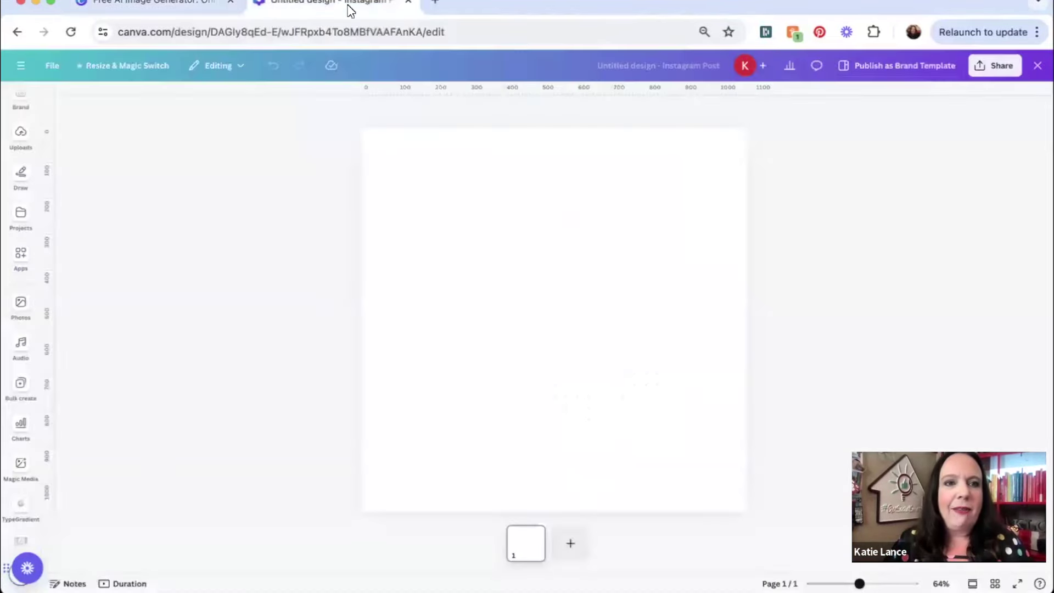
Close the 'Free AI Image Generator' browser tab.
click(230, 4)
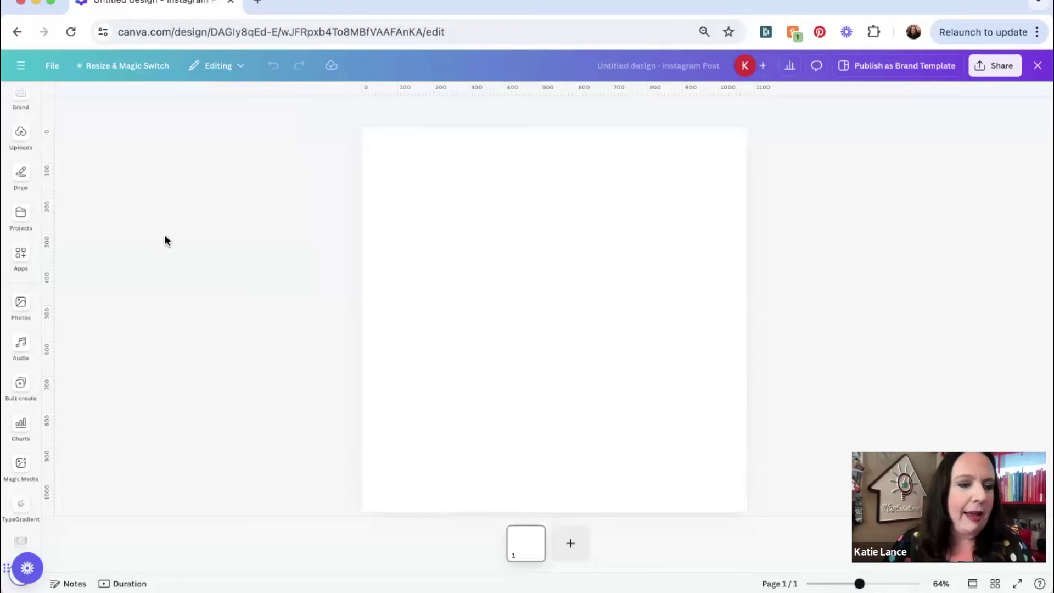
Open Magic Media from the sidebar and place the cursor in its description box.
click(32, 141)
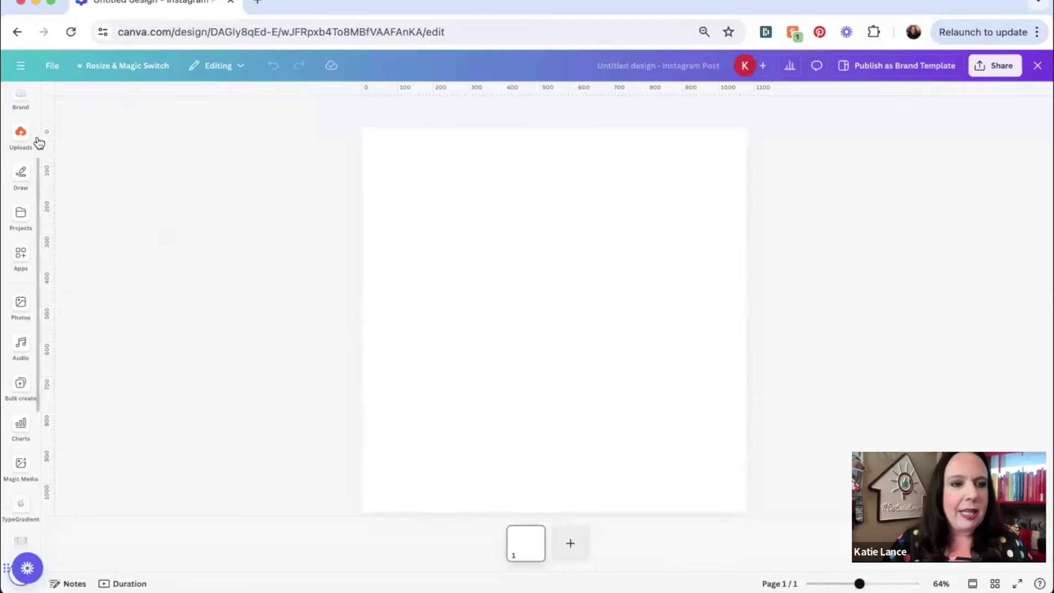
click(20, 469)
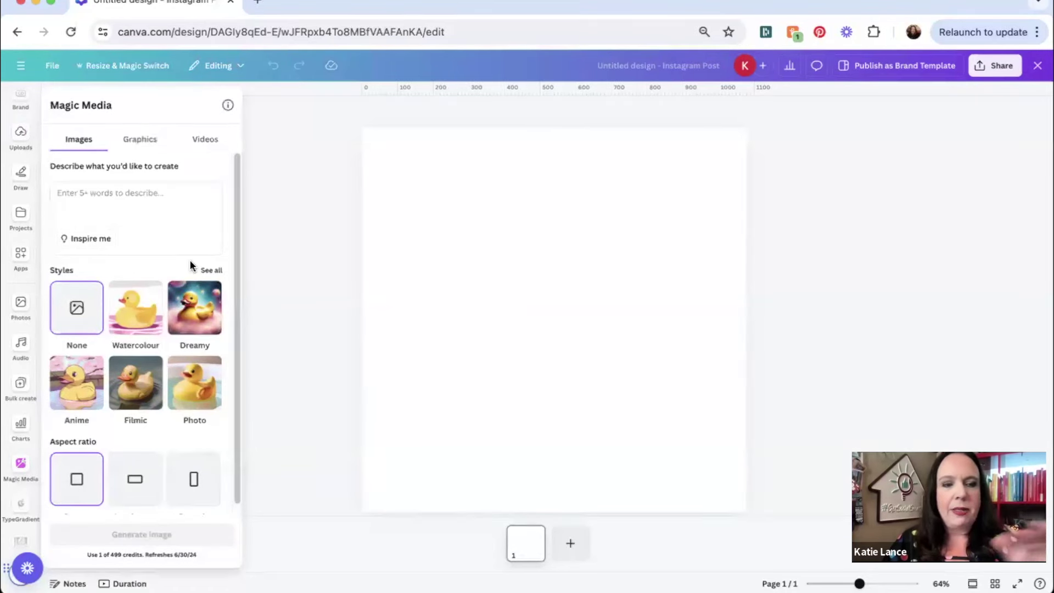
click(170, 209)
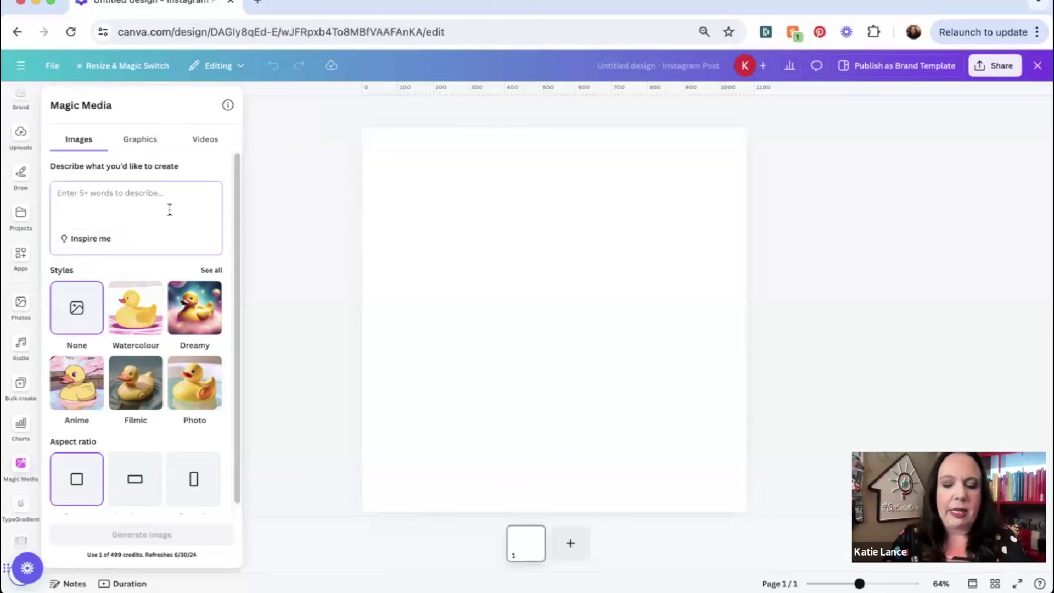
Enter the prompt 'New York City at sunset pop art' and generate square images.
text(New York City at sunet)
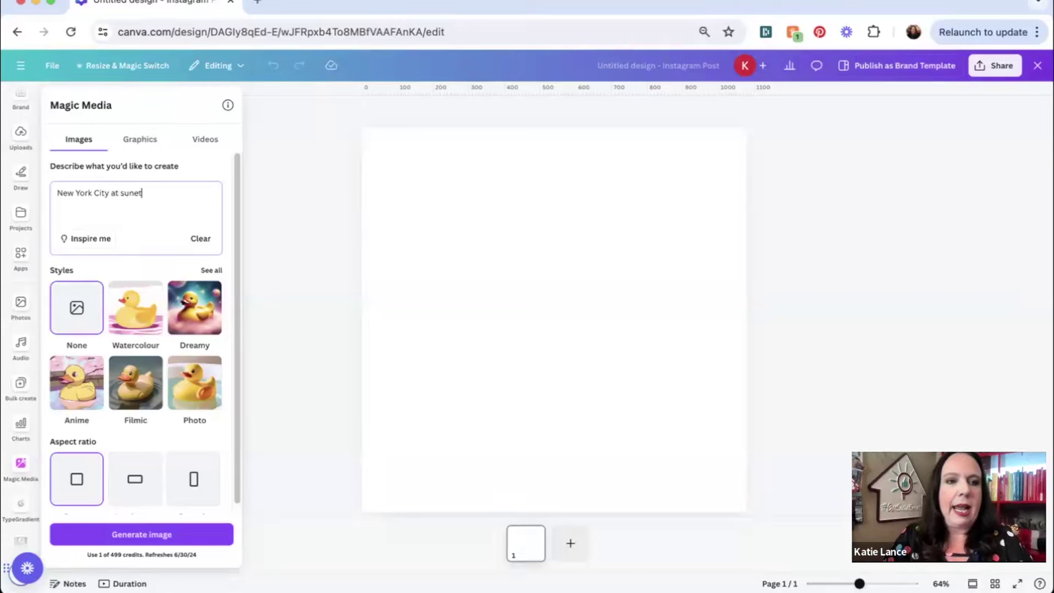
key(BackSpace)
key(BackSpace)
text(set)
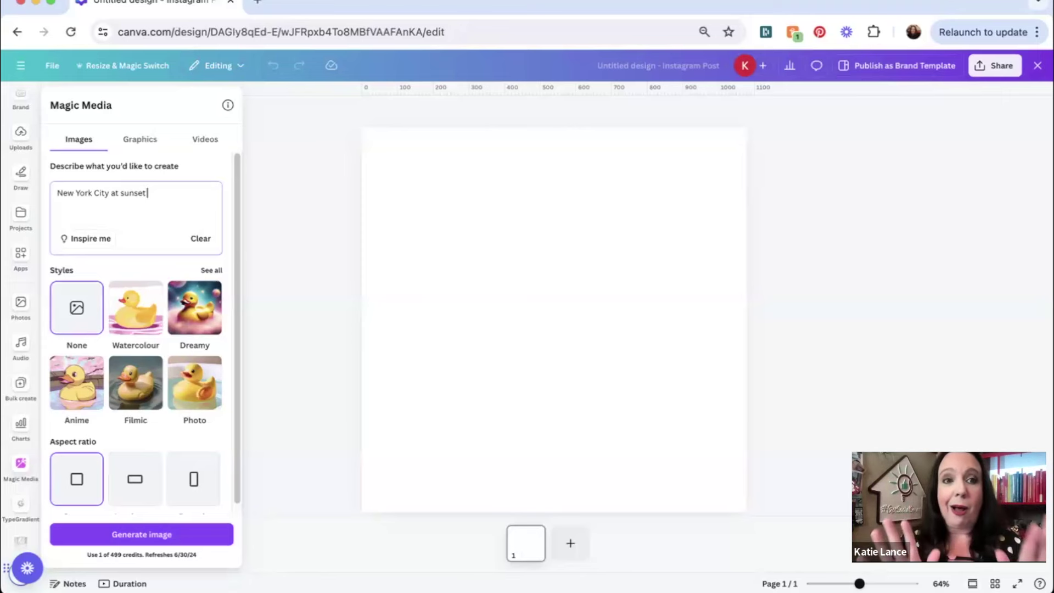
text(pop art)
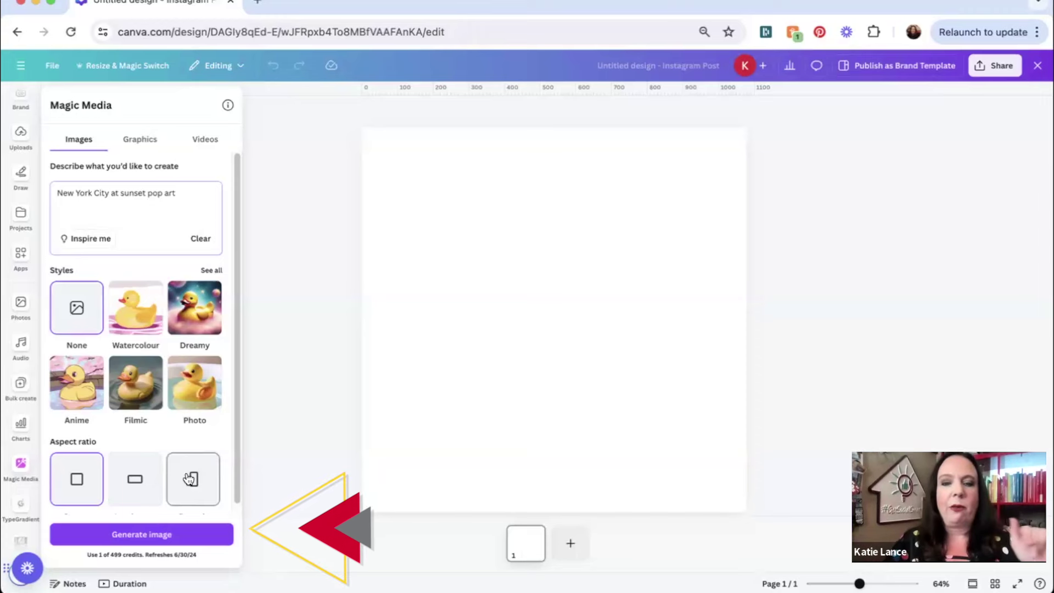
click(161, 534)
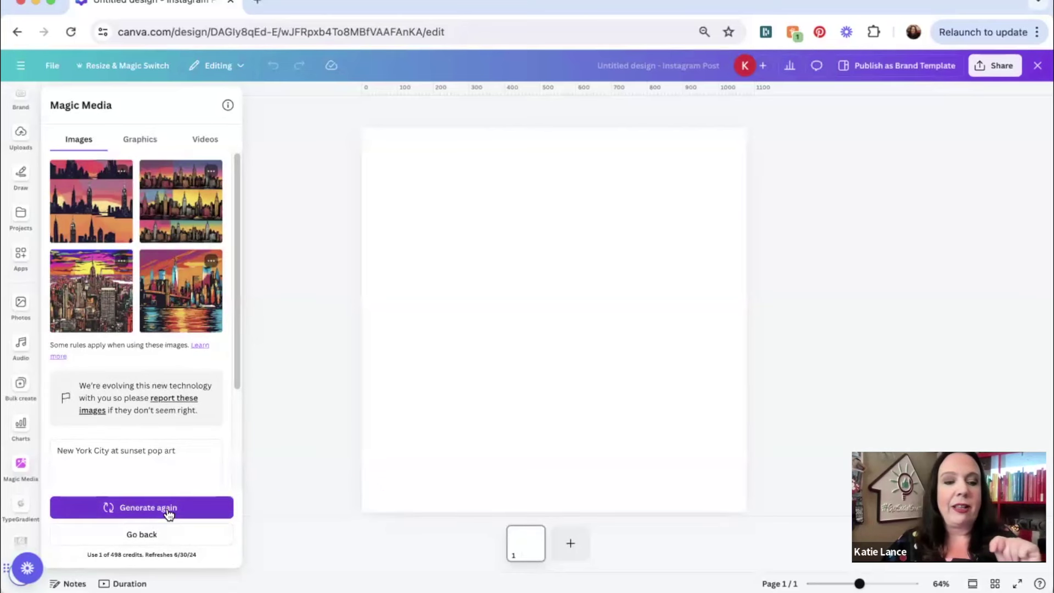
Insert the fourth skyline result, align it top-left, and stretch it across the square page.
click(194, 308)
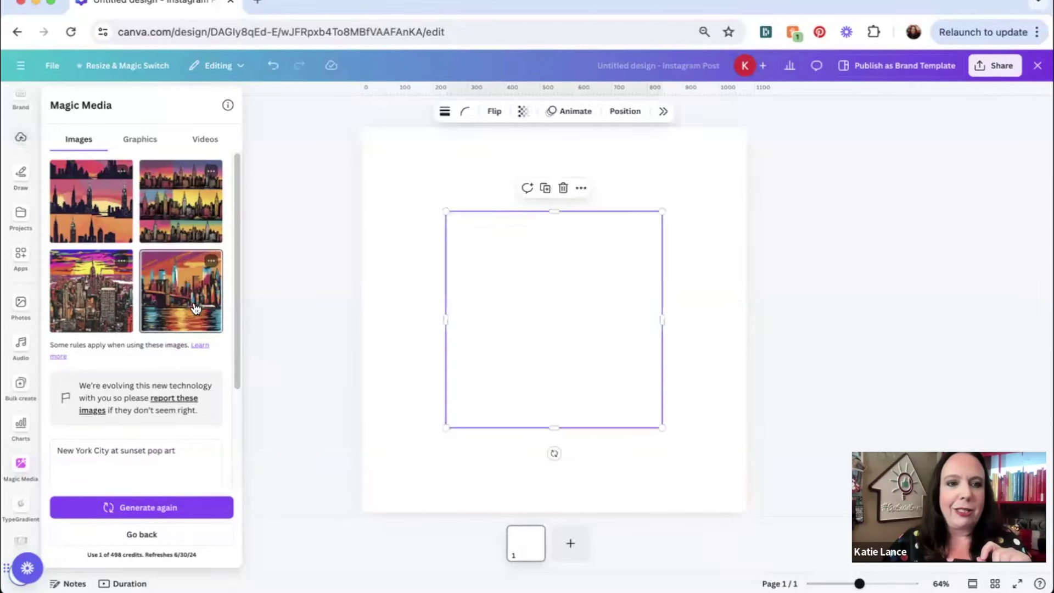
drag(504, 328, 419, 243)
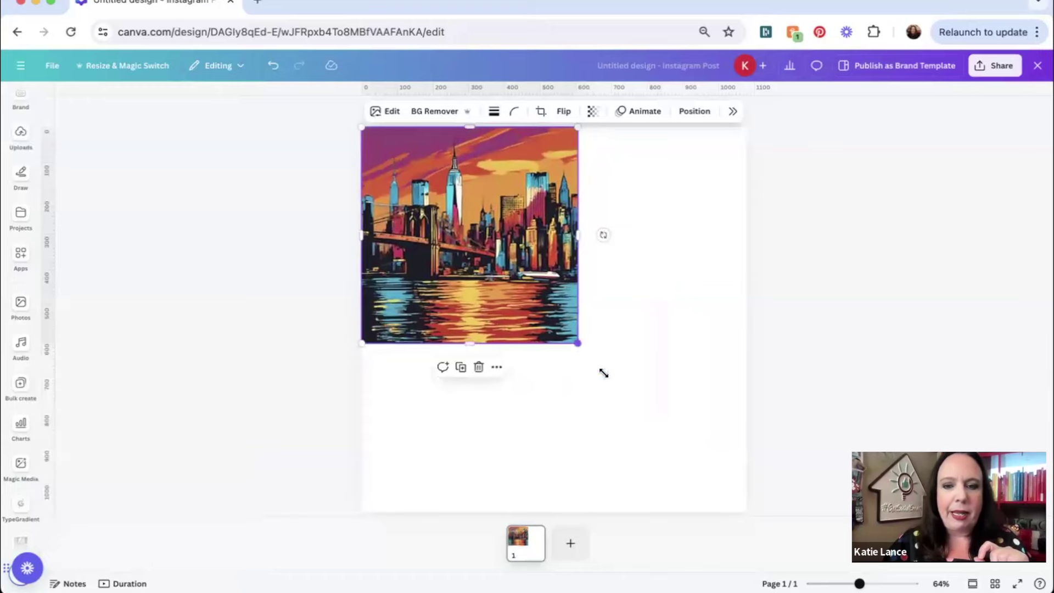
drag(603, 373, 730, 541)
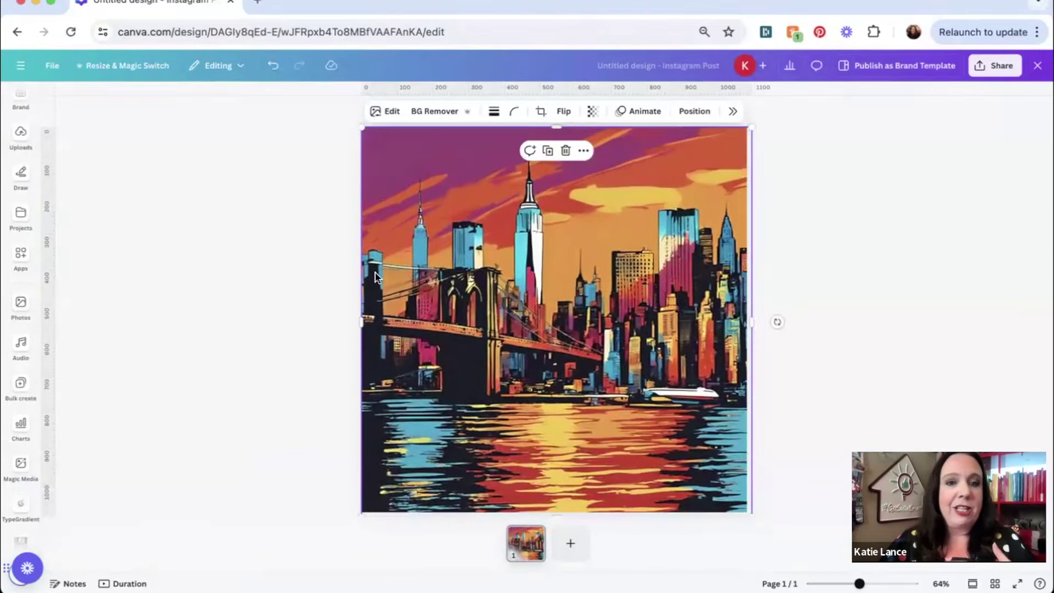
click(301, 288)
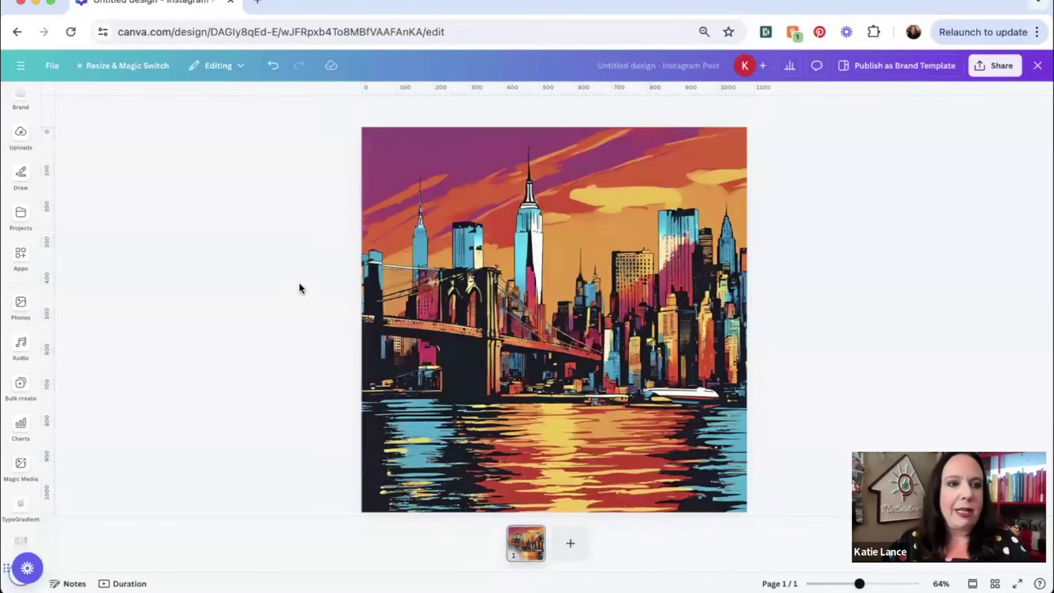
click(21, 255)
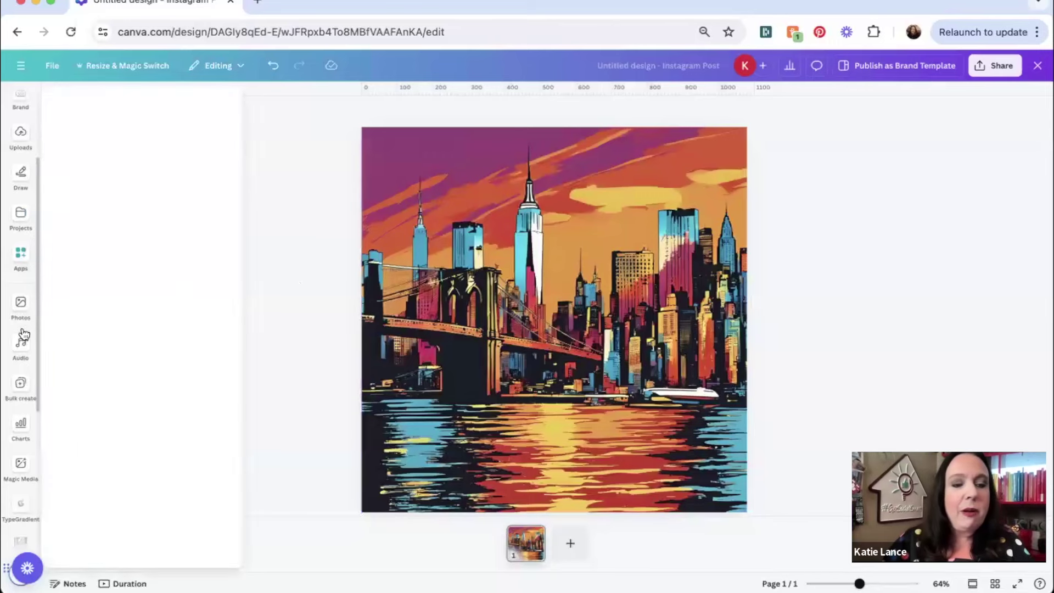
click(303, 240)
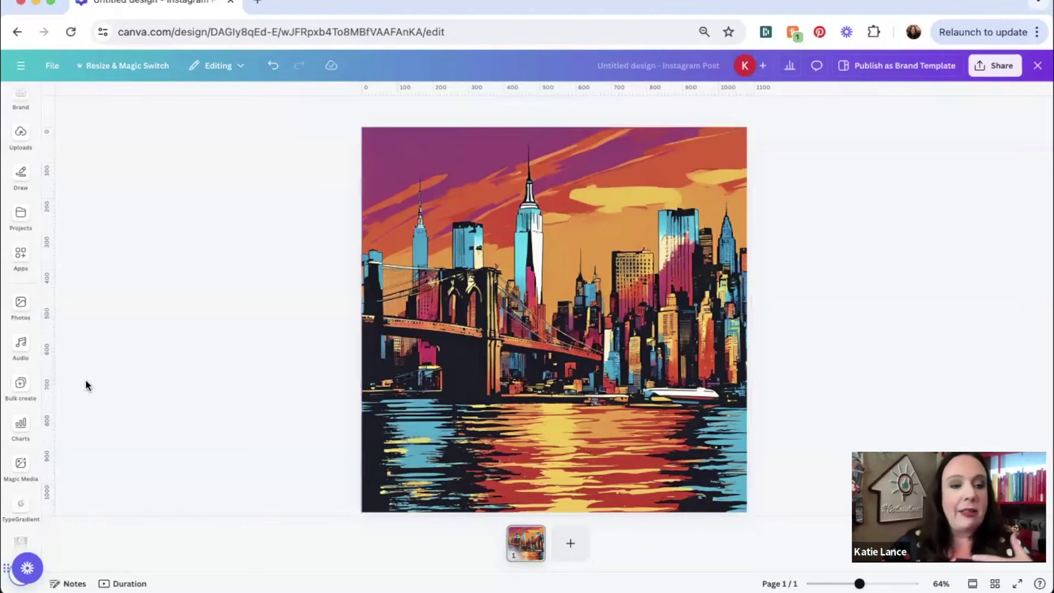
Reopen Magic Media's four skyline results and open the bridge image's options.
click(21, 464)
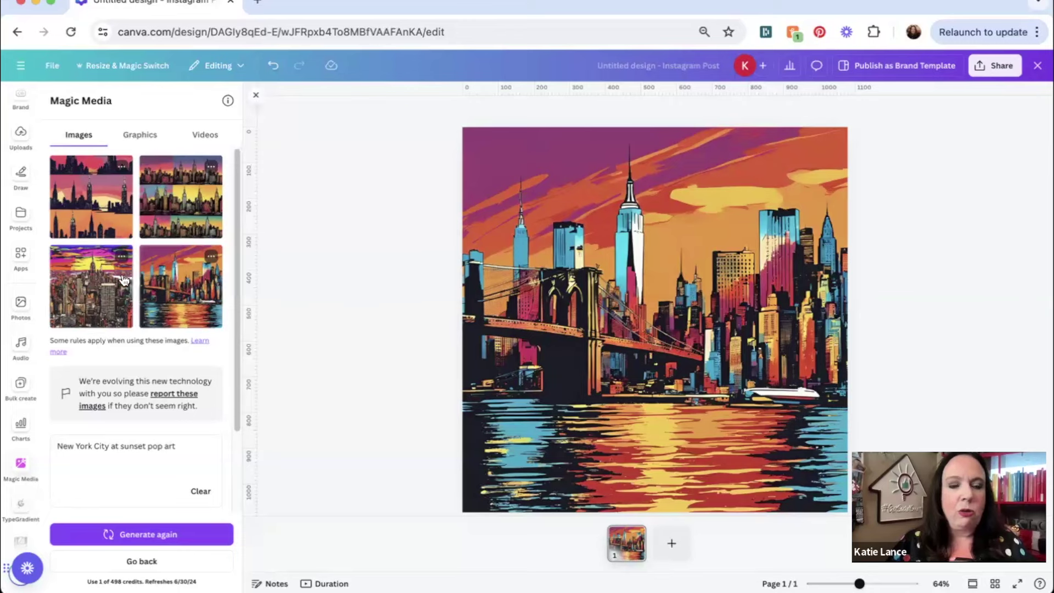
click(213, 259)
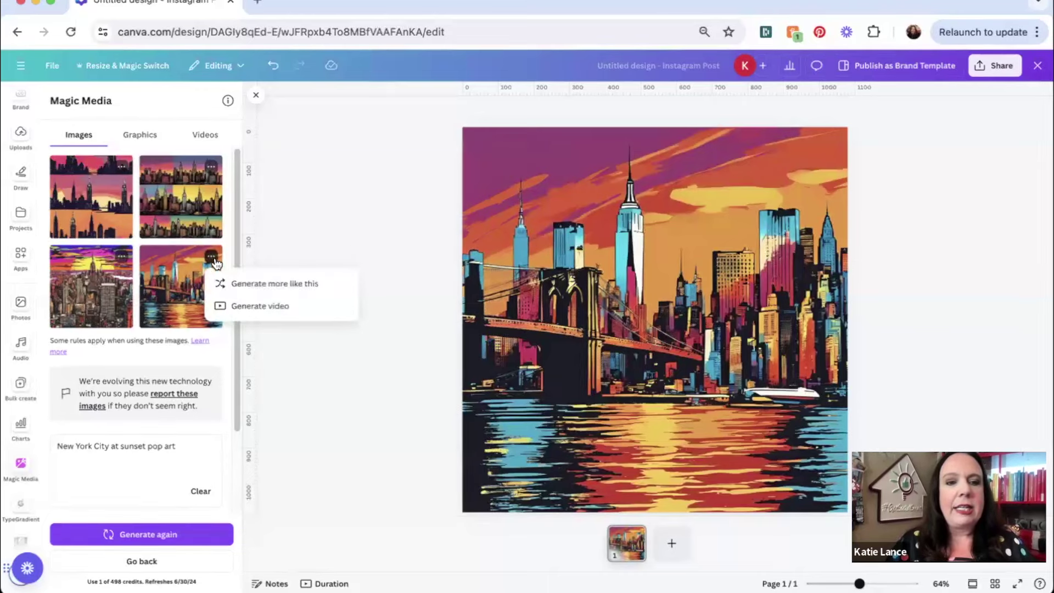
Generate a video from the Brooklyn Bridge pop-art skyline image.
click(234, 307)
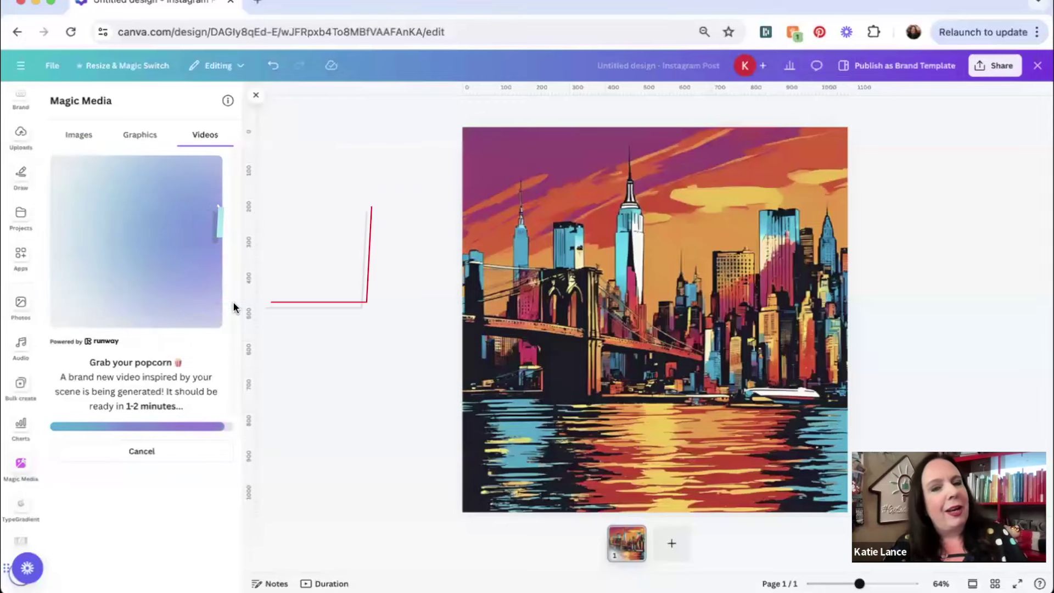
right_click(573, 332)
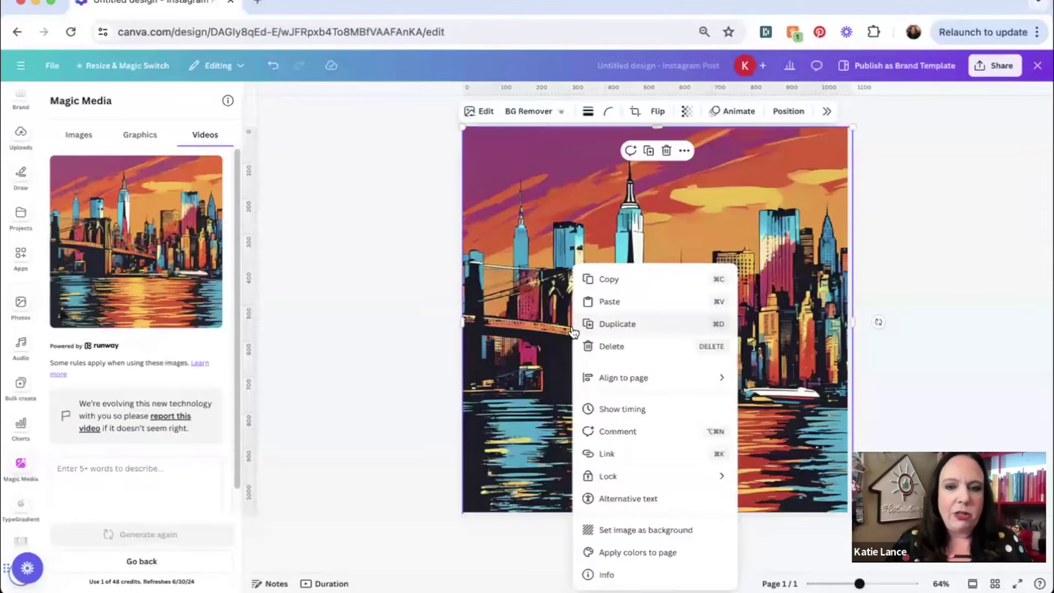
click(437, 365)
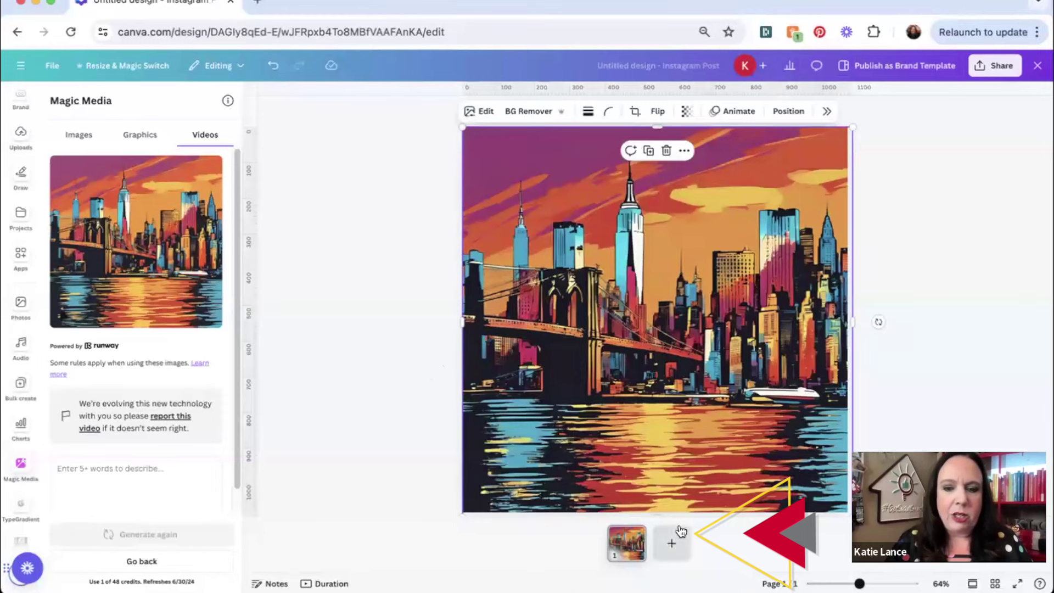
click(672, 543)
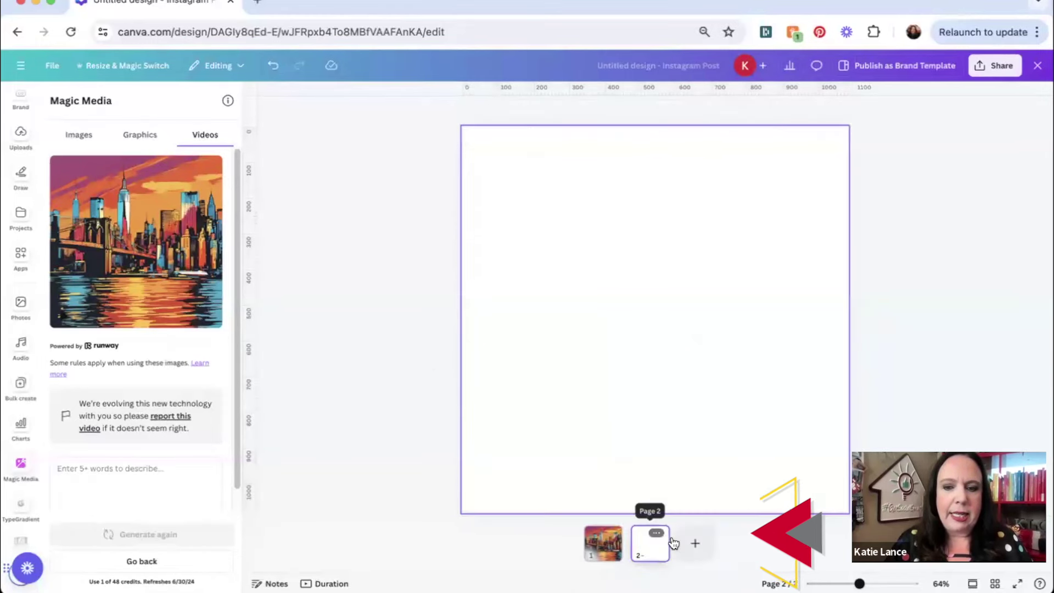
mouse_move(189, 233)
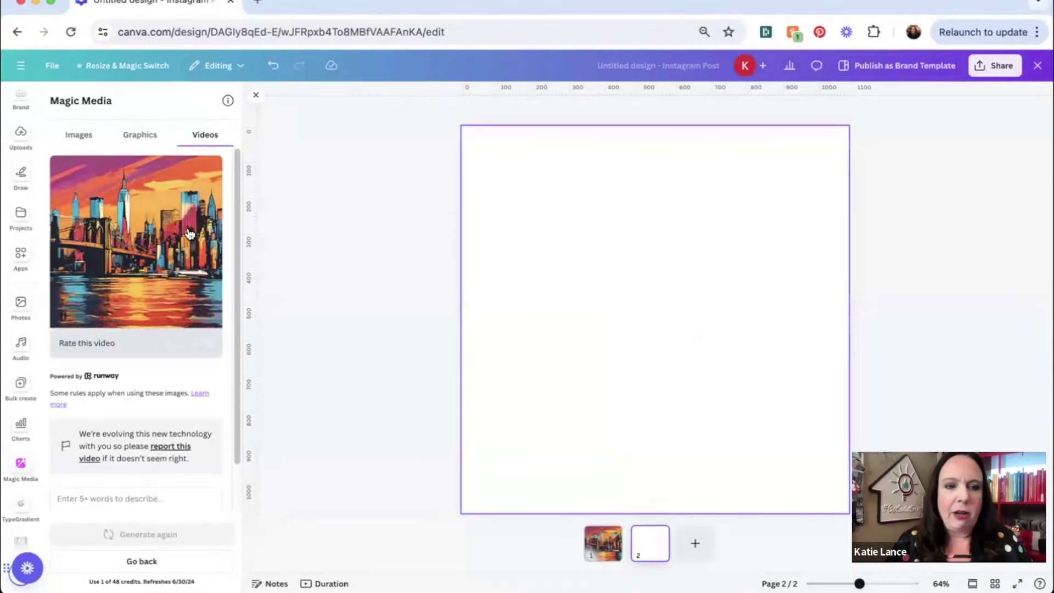
click(189, 233)
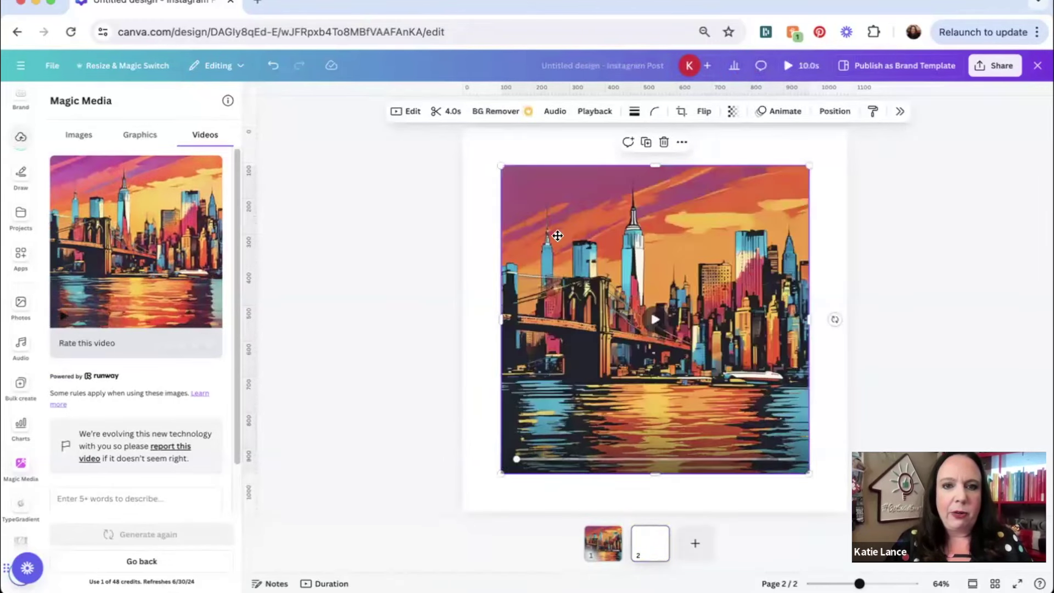
drag(558, 236, 520, 197)
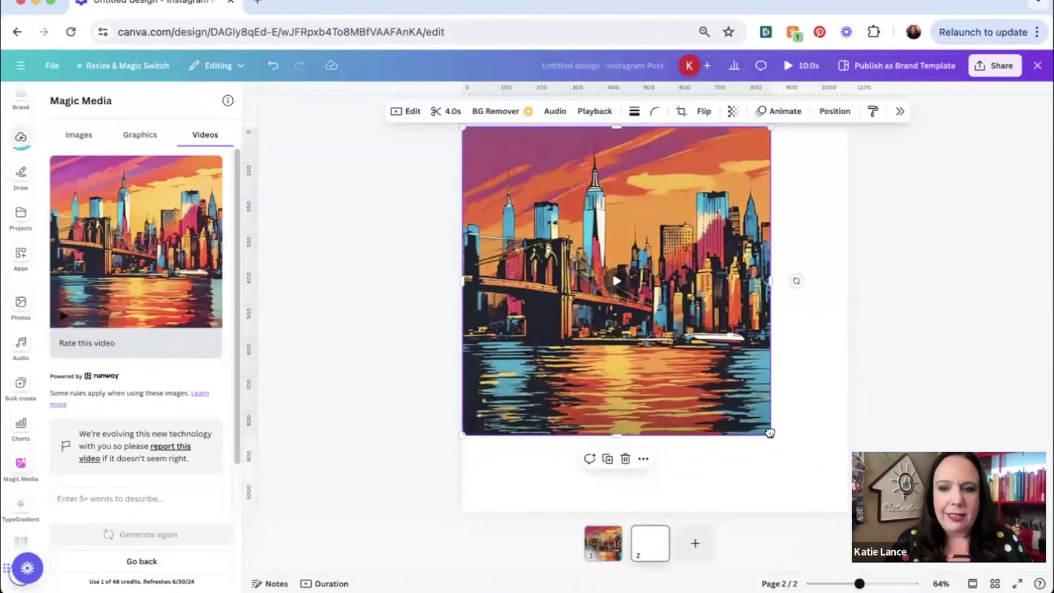
drag(771, 435, 839, 524)
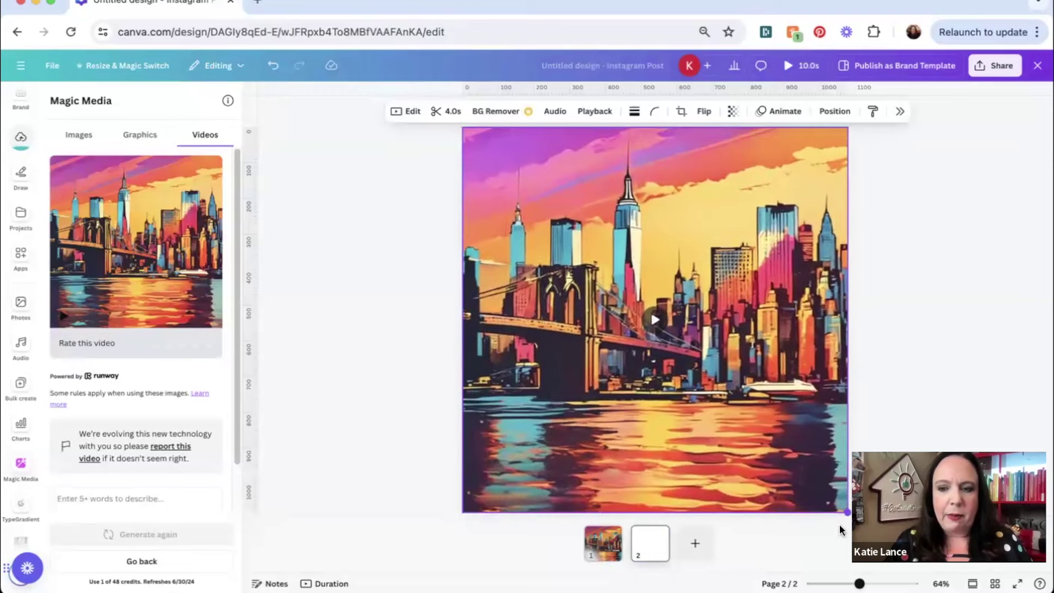
click(656, 321)
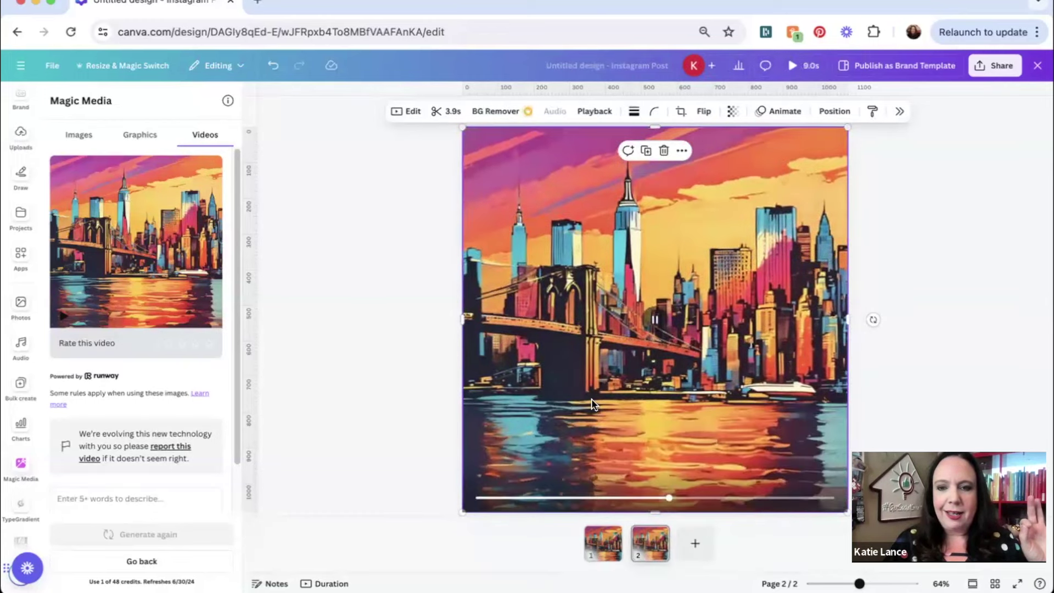
click(318, 412)
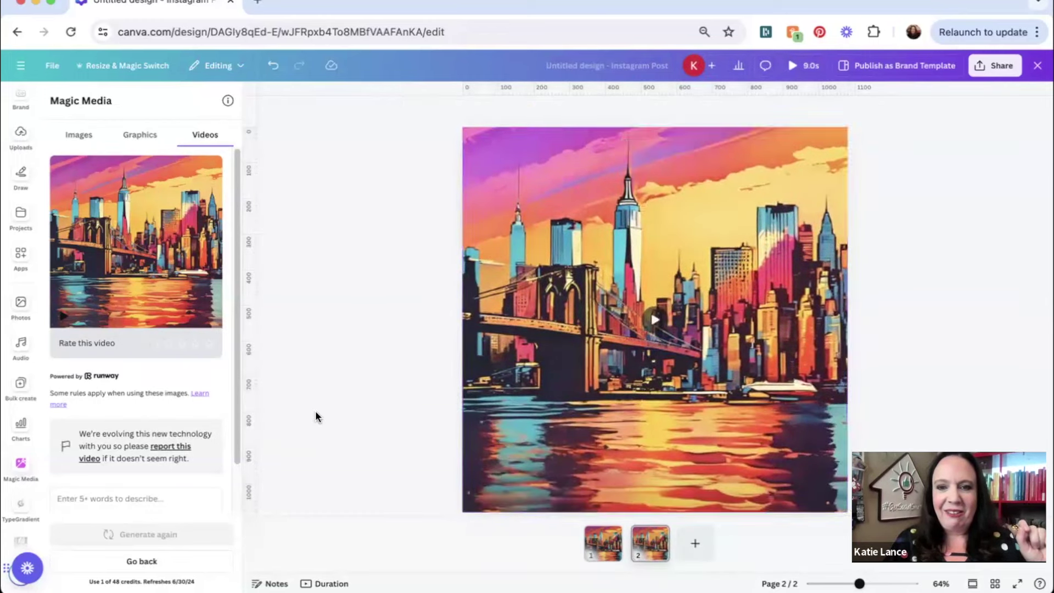
click(657, 323)
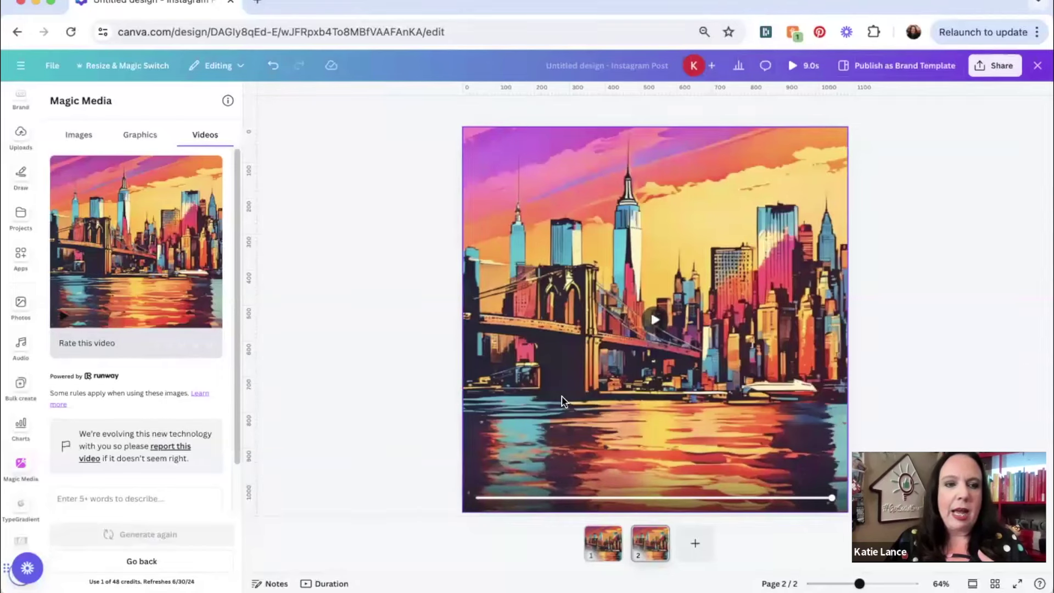
Copy and resize both pages to Instagram Reel size, then open the Mobile Video copy.
click(156, 67)
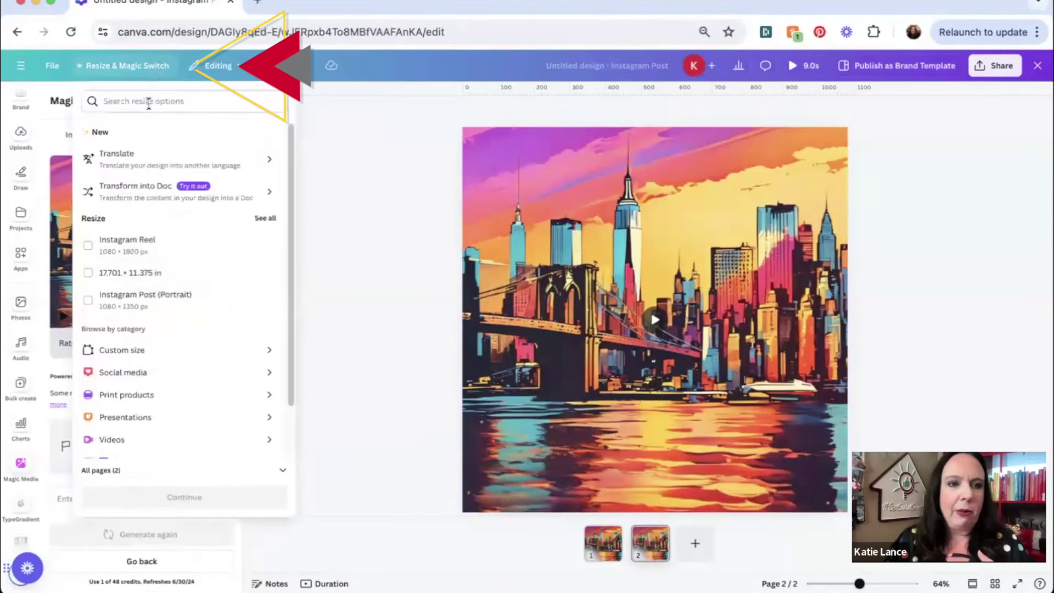
click(141, 247)
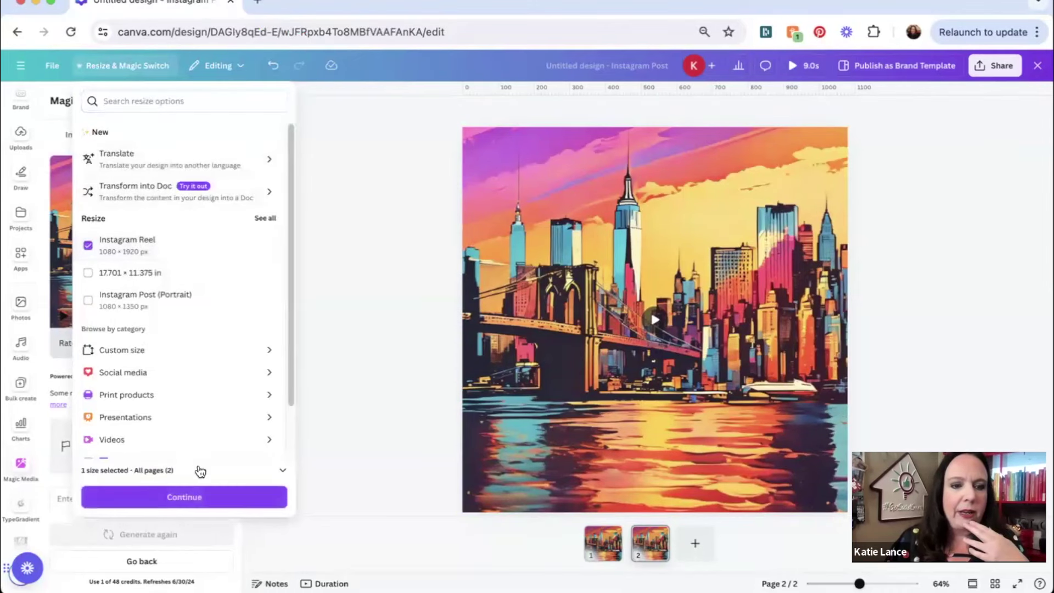
click(197, 498)
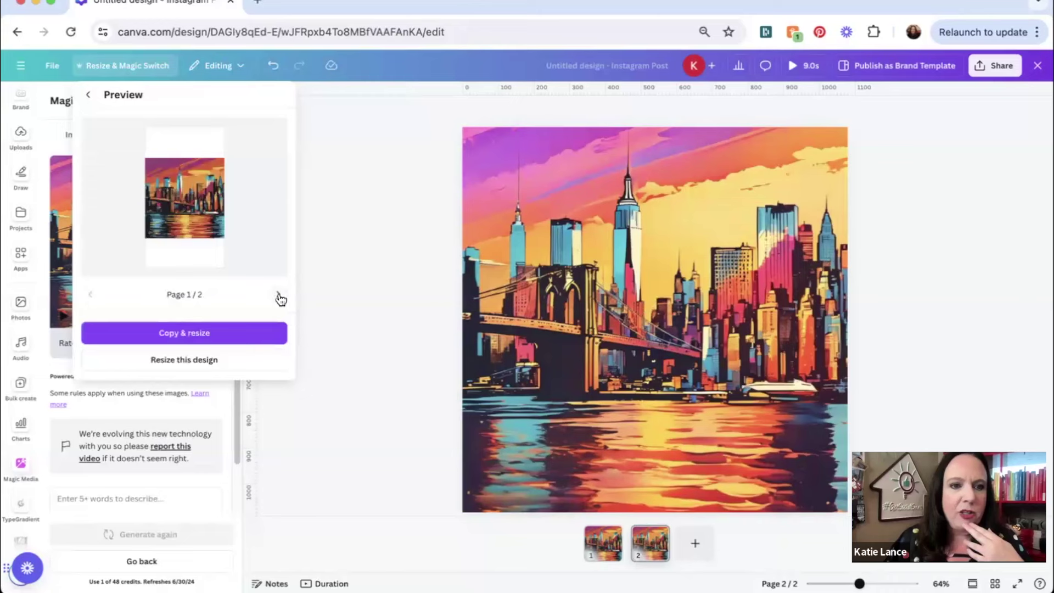
click(279, 296)
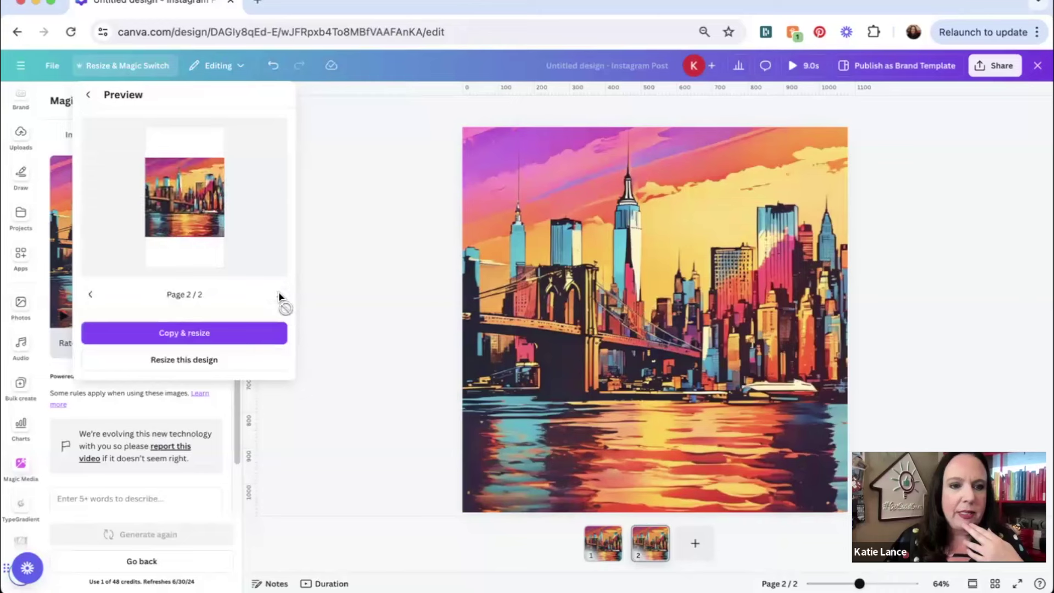
click(261, 330)
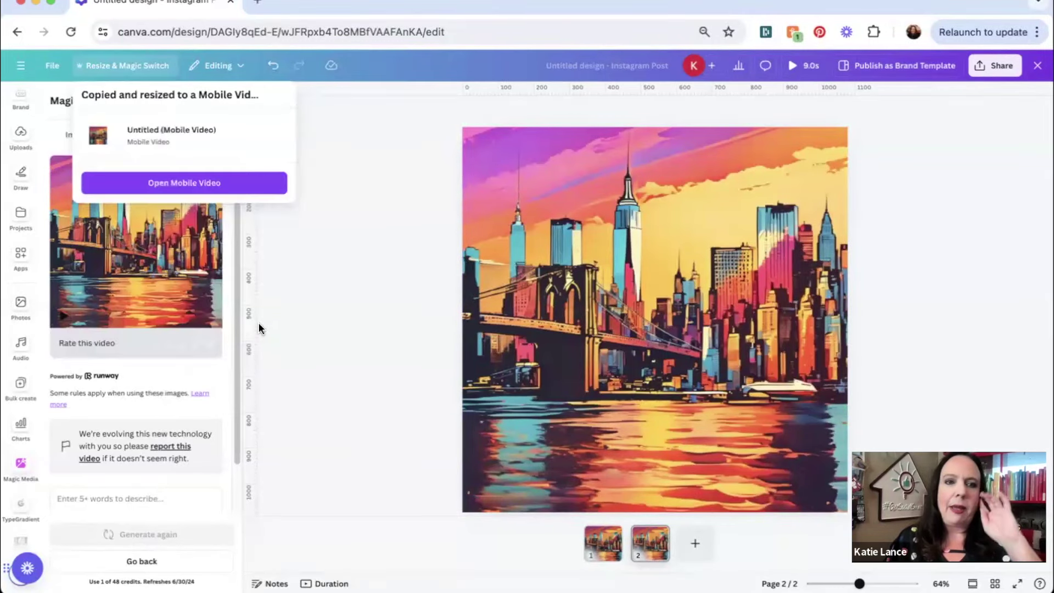
click(208, 188)
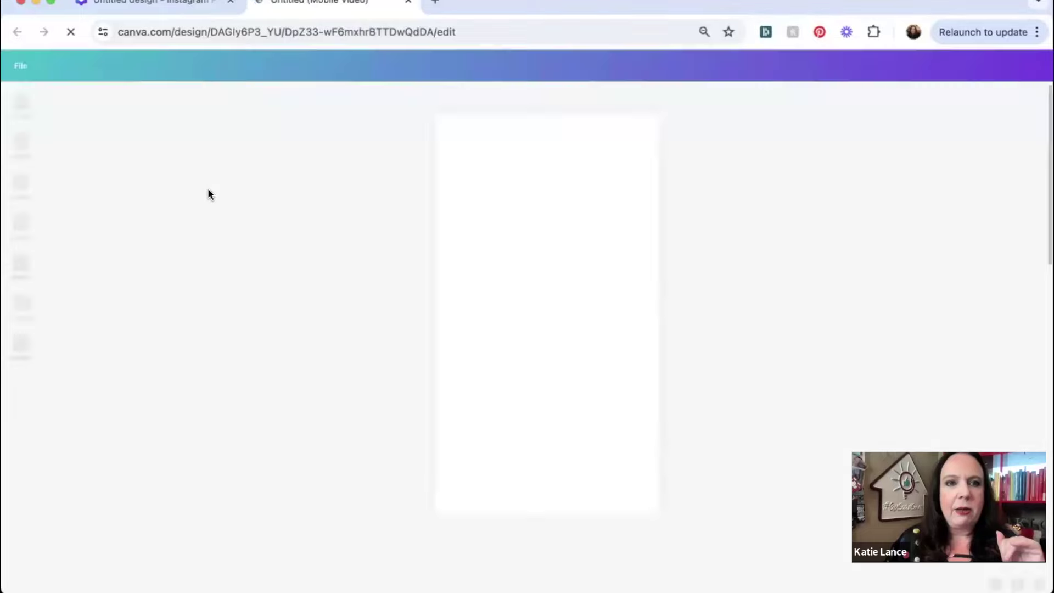
Rename the square post design to 'NYC pop art1'.
right_click(194, 8)
click(194, 8)
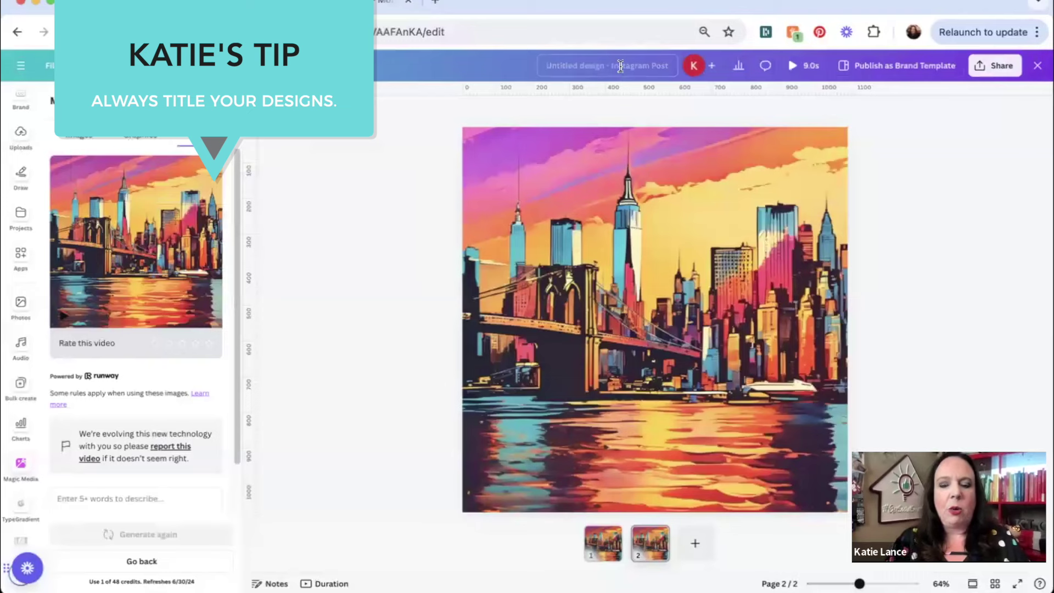
click(620, 66)
text(N)
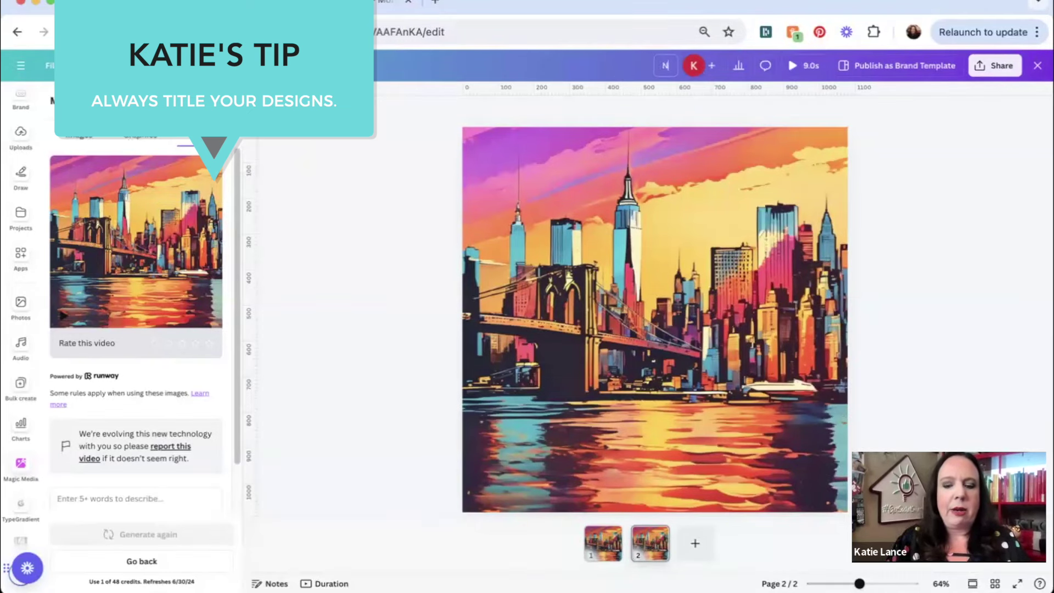
text(YC pop art1)
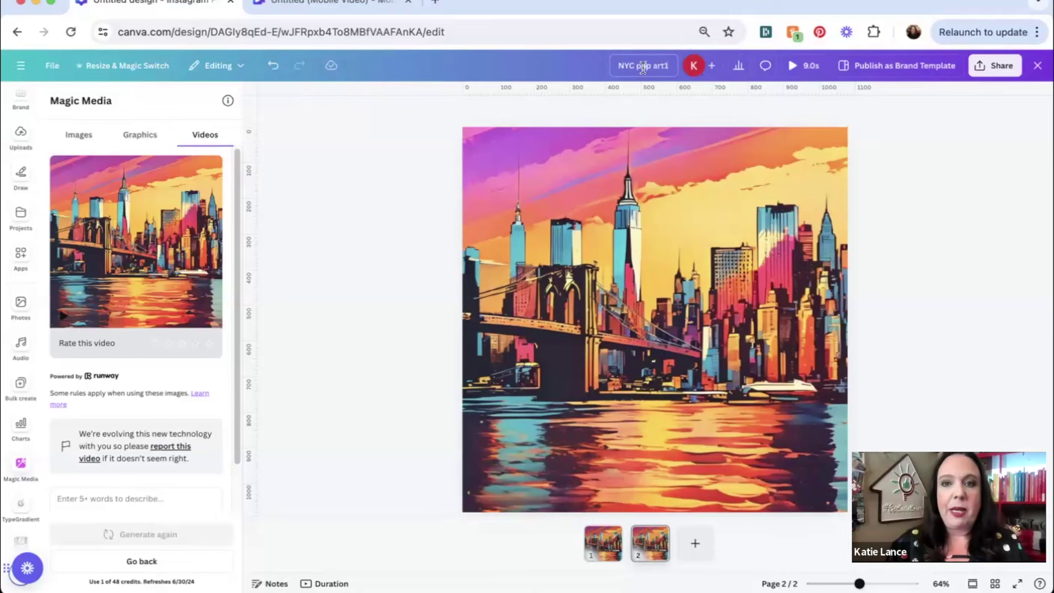
Rename the Mobile Video copy to 'NYC pop art Reel'.
click(353, 11)
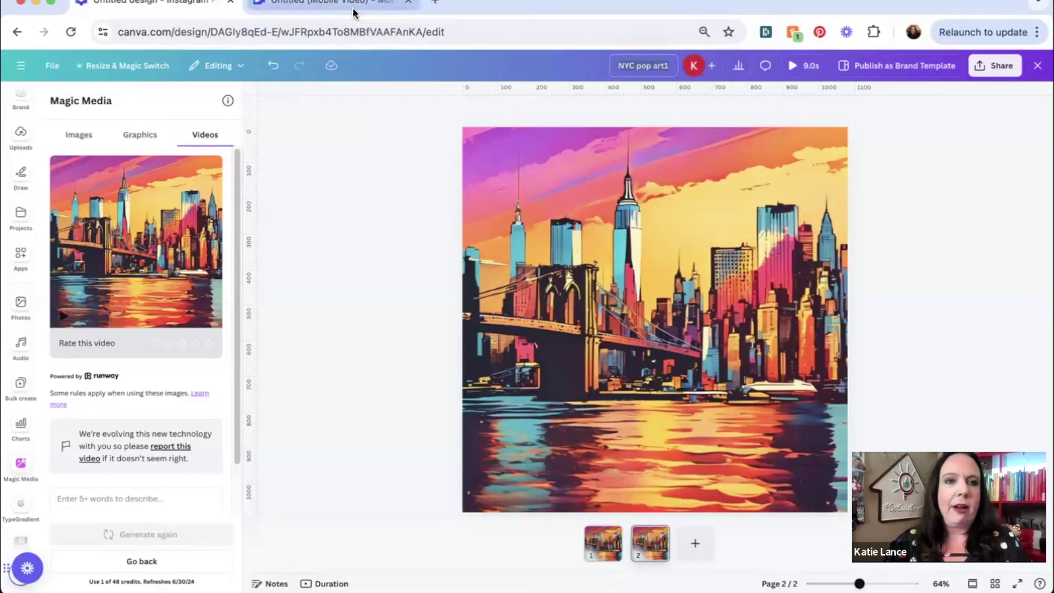
click(680, 61)
key(cmd+v)
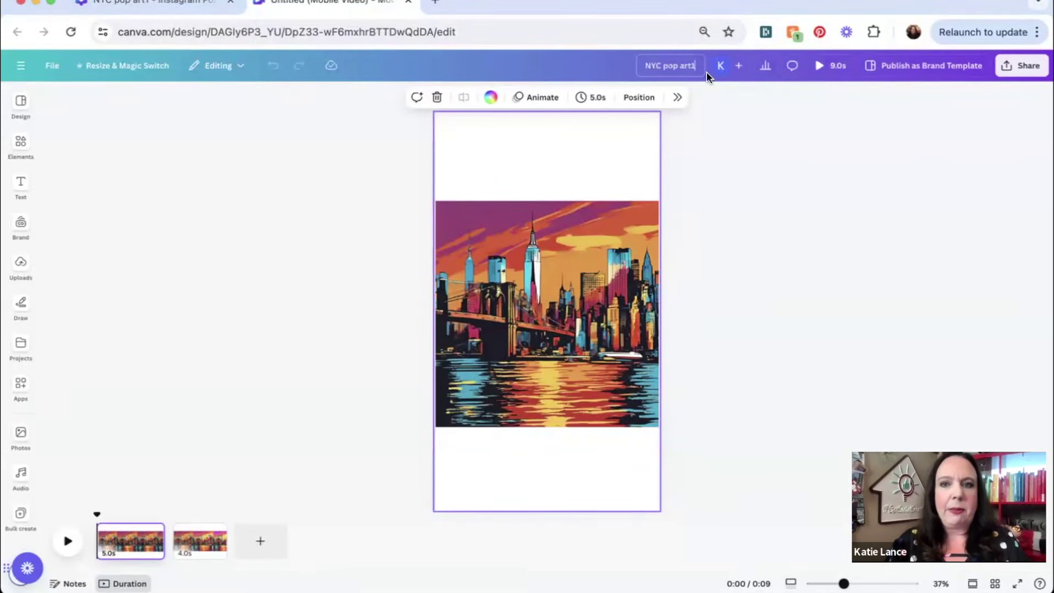
key(BackSpace)
text(Reel)
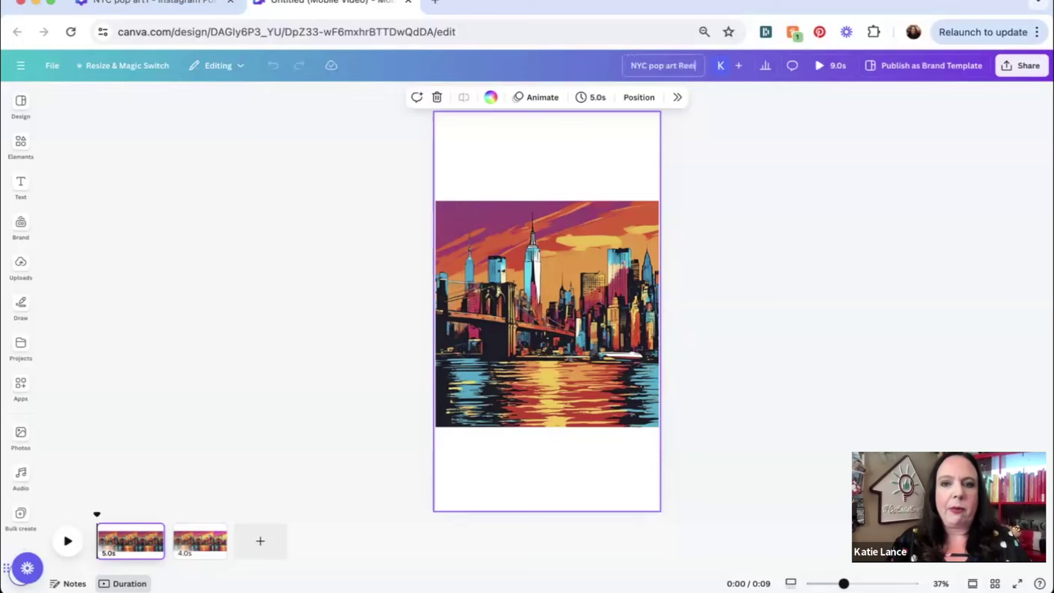
click(813, 227)
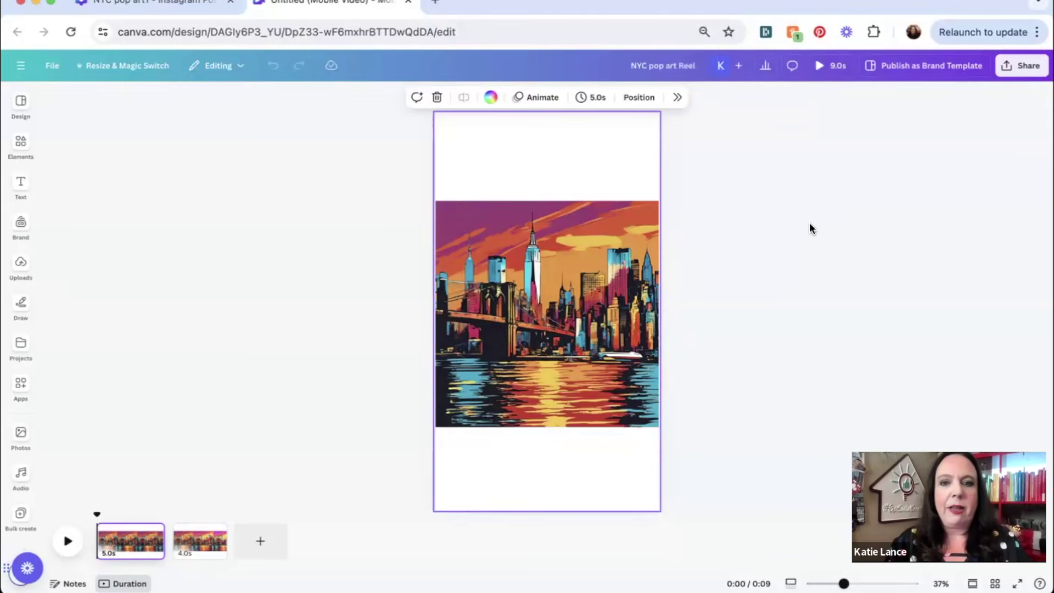
click(625, 264)
Enlarge and reposition the skyline image so it fills the vertical Reel page.
drag(721, 116, 777, 82)
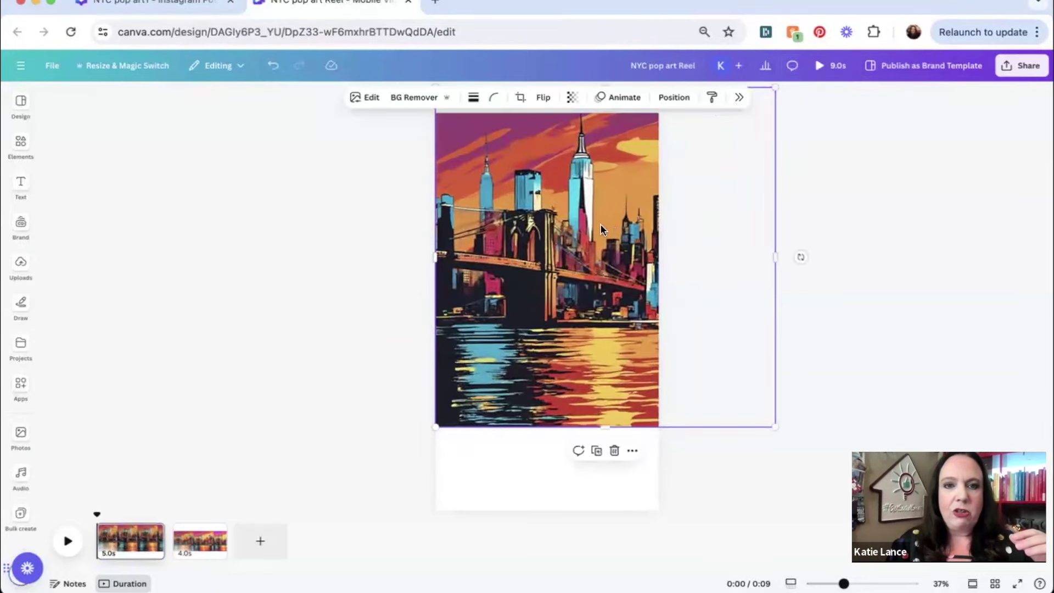
drag(736, 387, 728, 368)
drag(767, 407, 888, 522)
drag(550, 404, 528, 417)
click(297, 401)
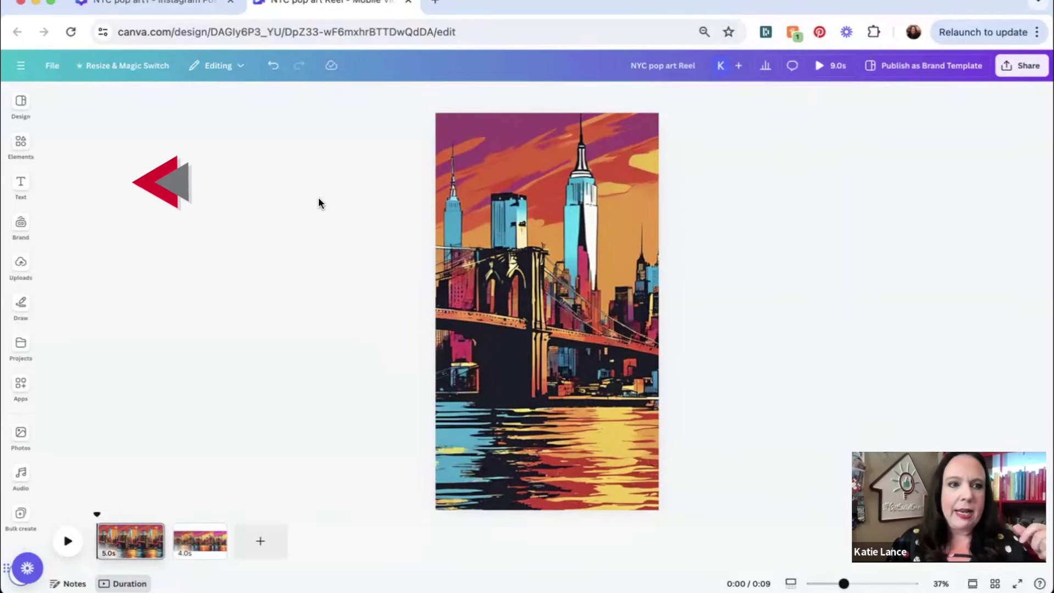
Add a body text box at size 198 and change its text to 'NYC'.
click(21, 184)
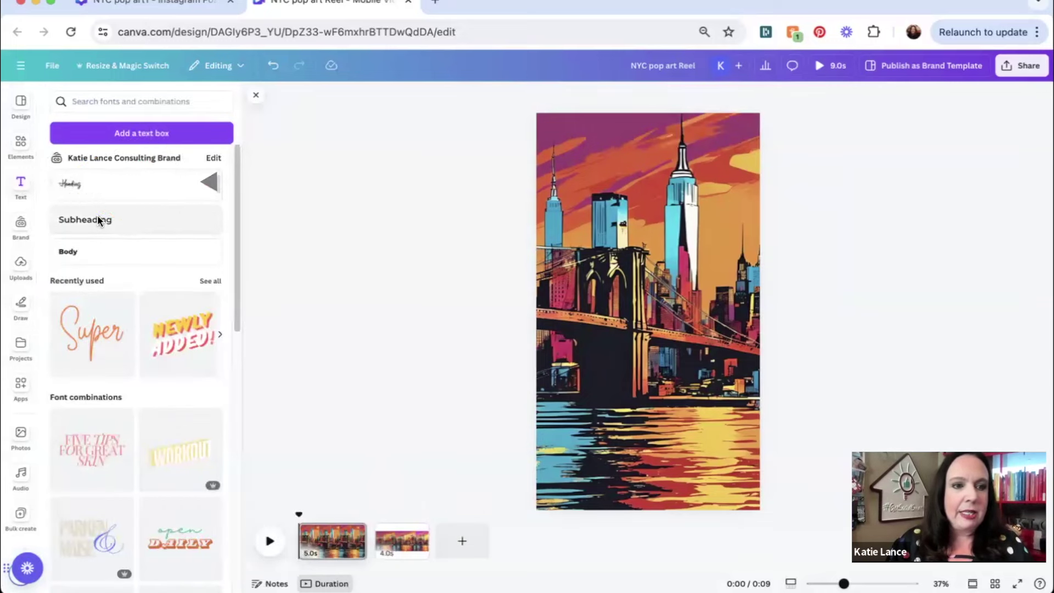
click(87, 254)
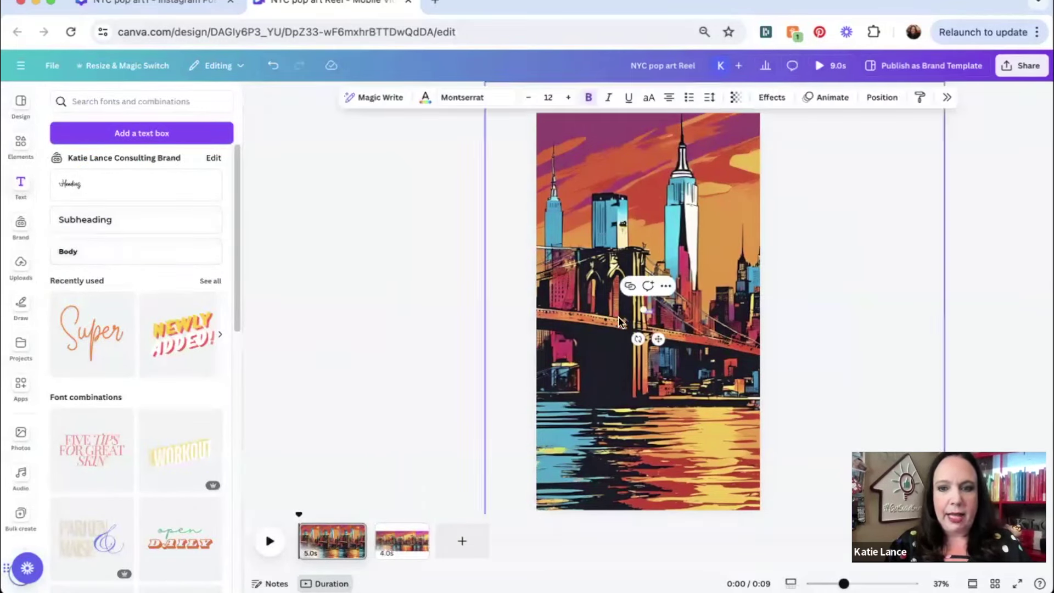
drag(638, 306, 502, 249)
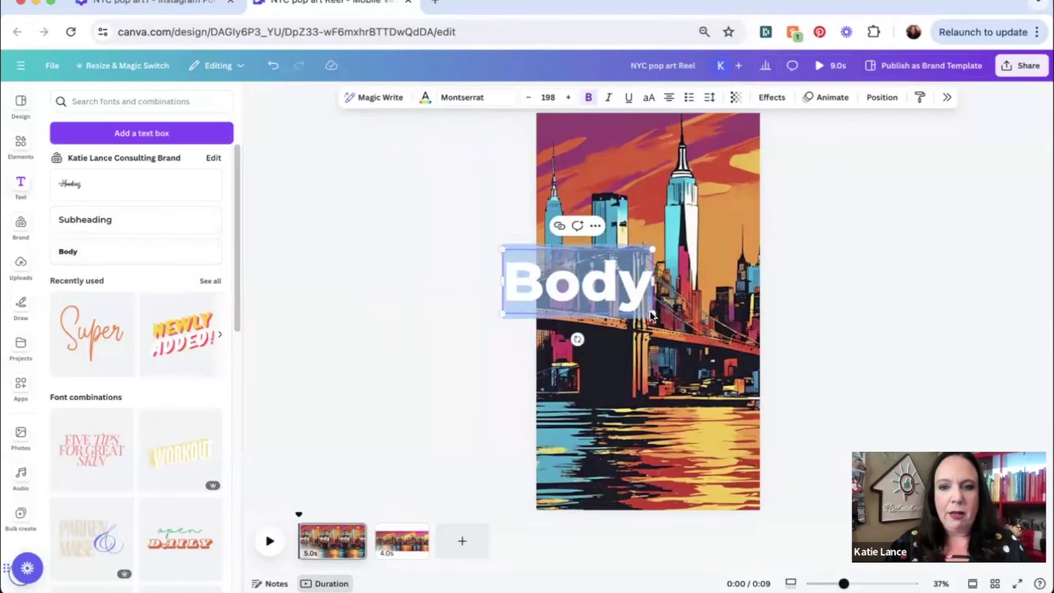
click(631, 290)
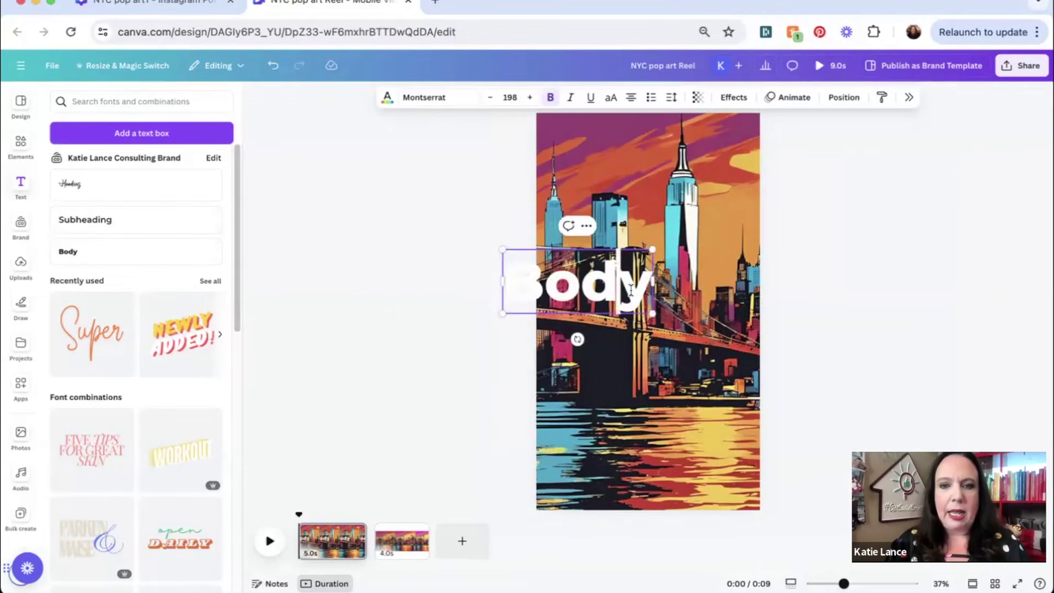
double_click(630, 290)
text(NYCS)
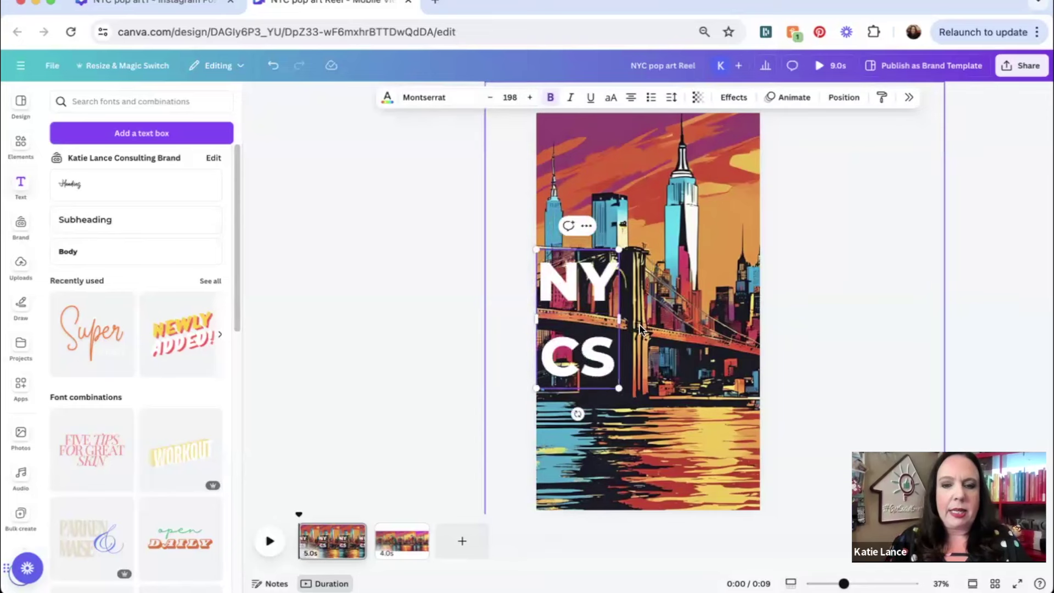
key(BackSpace)
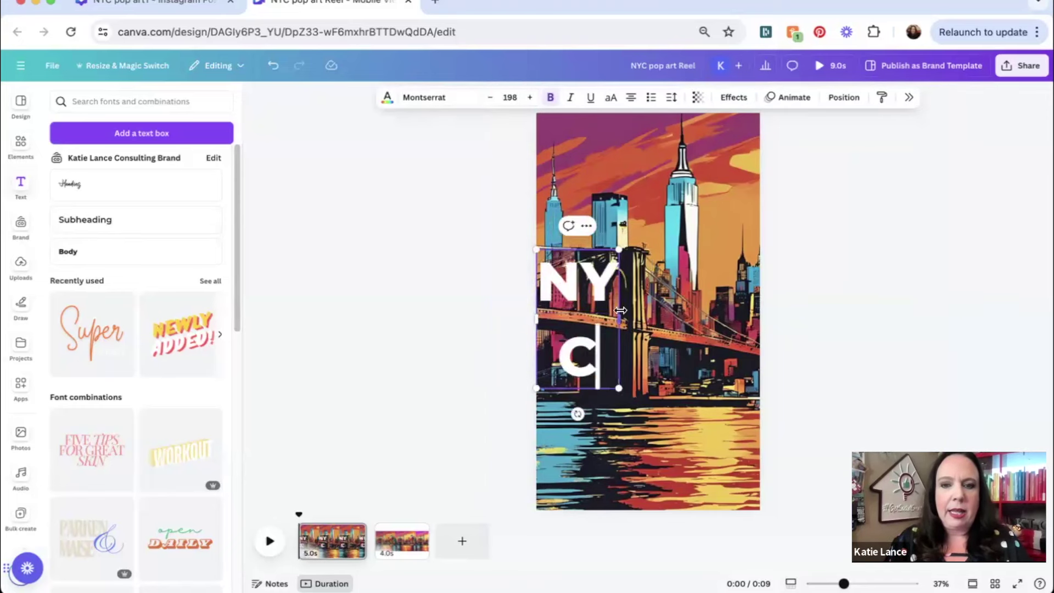
Widen the NYC text onto one line and move it slightly lower over the bridge.
drag(620, 319, 734, 315)
click(434, 301)
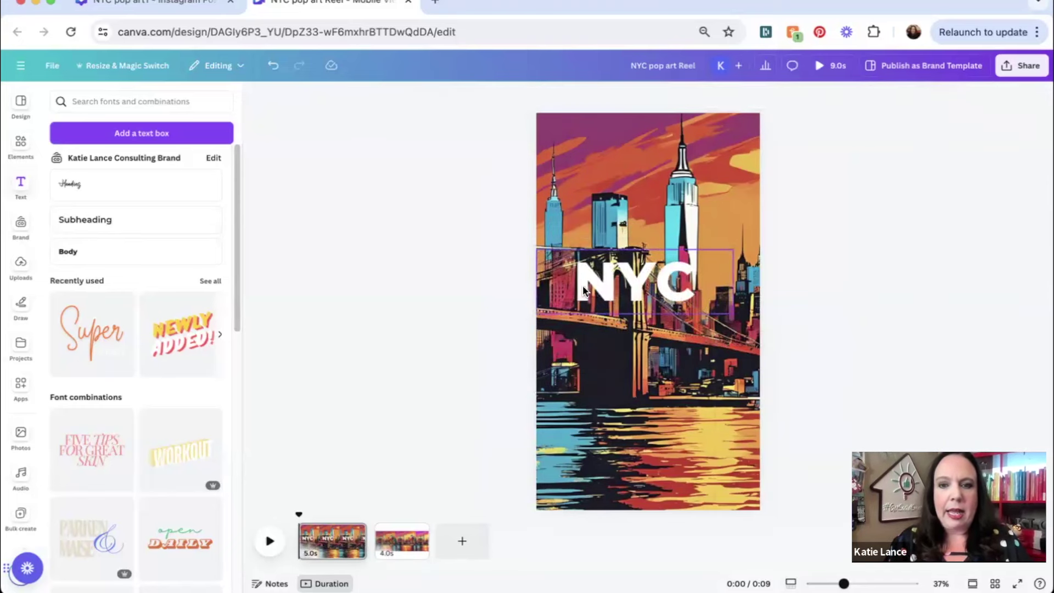
mouse_move(582, 287)
mouse_down()
mouse_move(601, 298)
mouse_move(587, 298)
mouse_up()
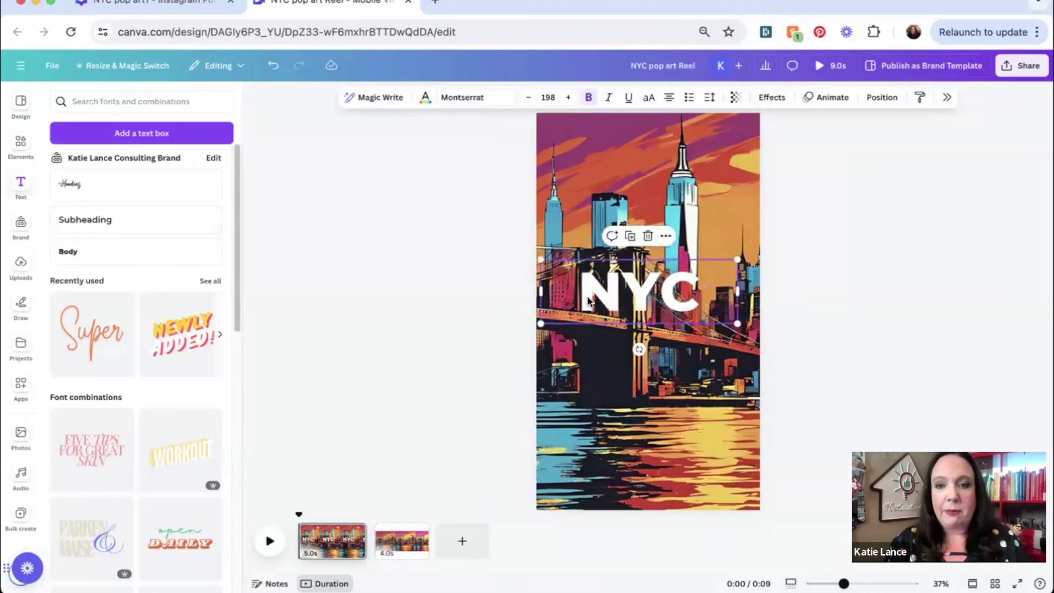
click(494, 341)
click(627, 312)
click(649, 301)
mouse_move(612, 304)
mouse_down()
mouse_move(621, 324)
mouse_move(612, 324)
mouse_up()
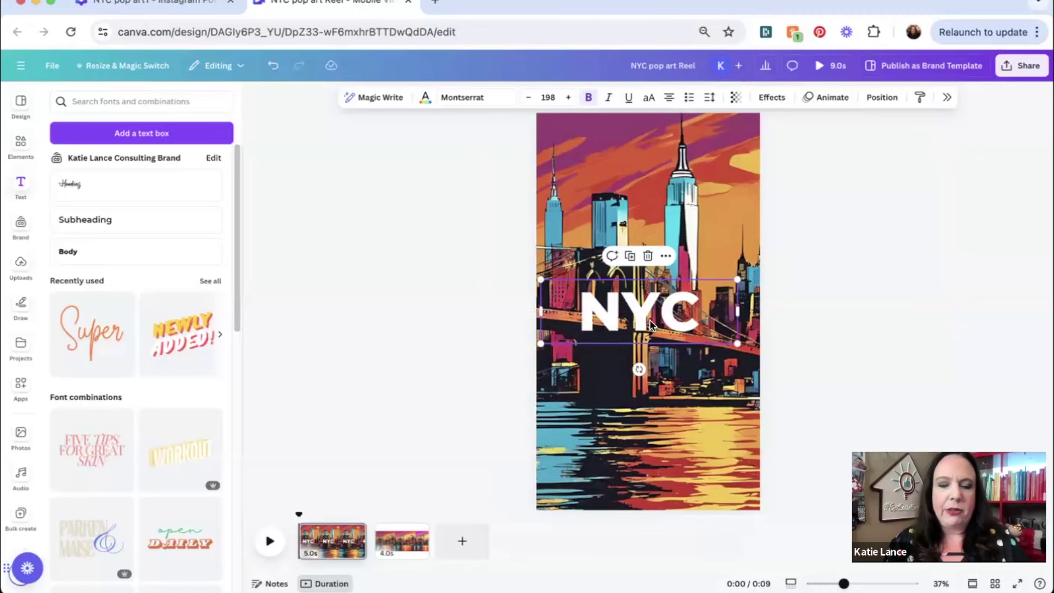
click(629, 321)
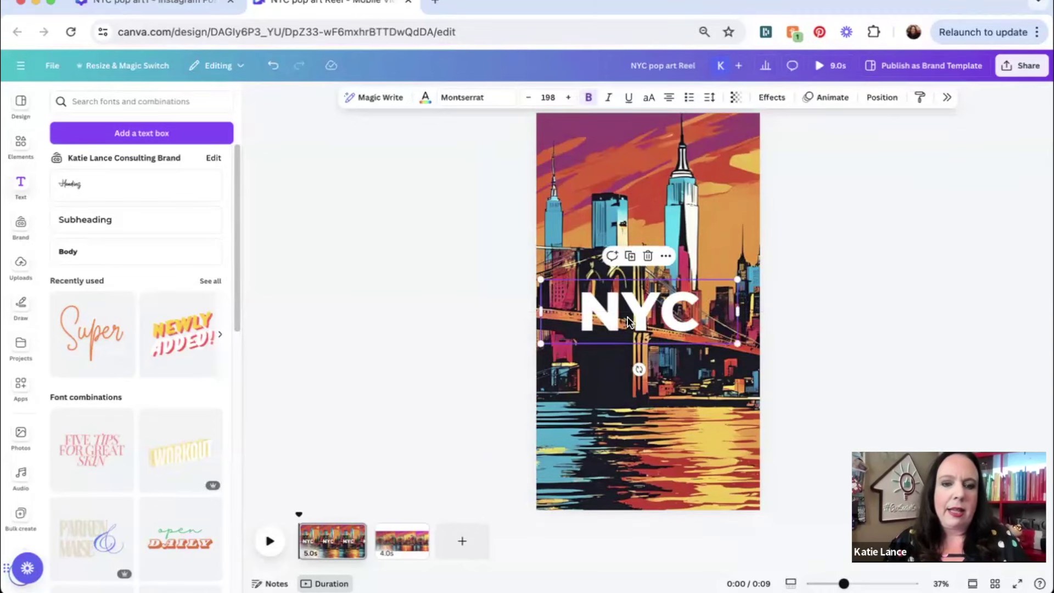
Delete the extra second page from the square Instagram post.
click(168, 6)
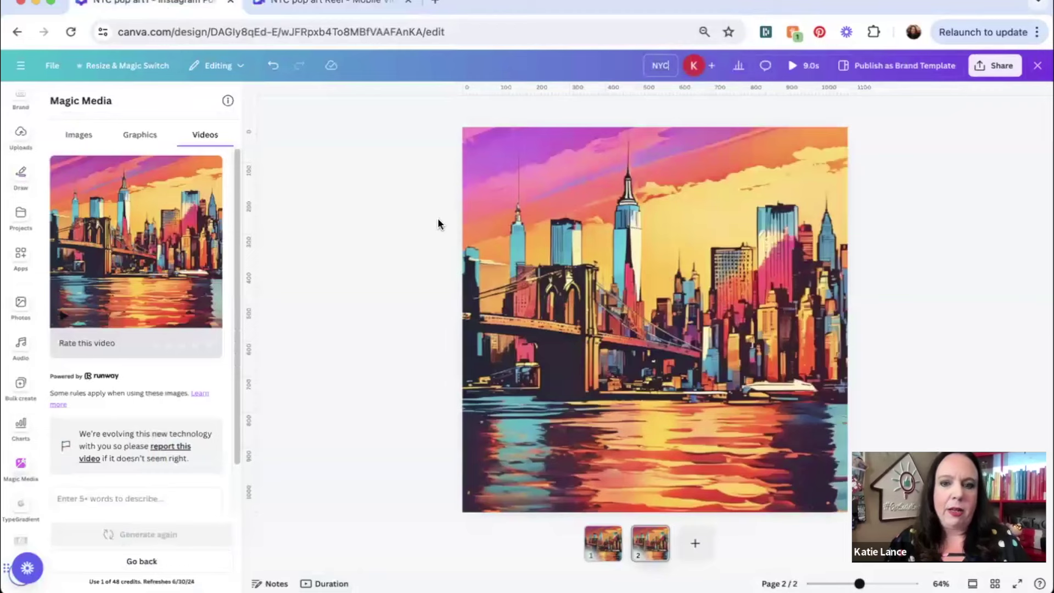
click(639, 311)
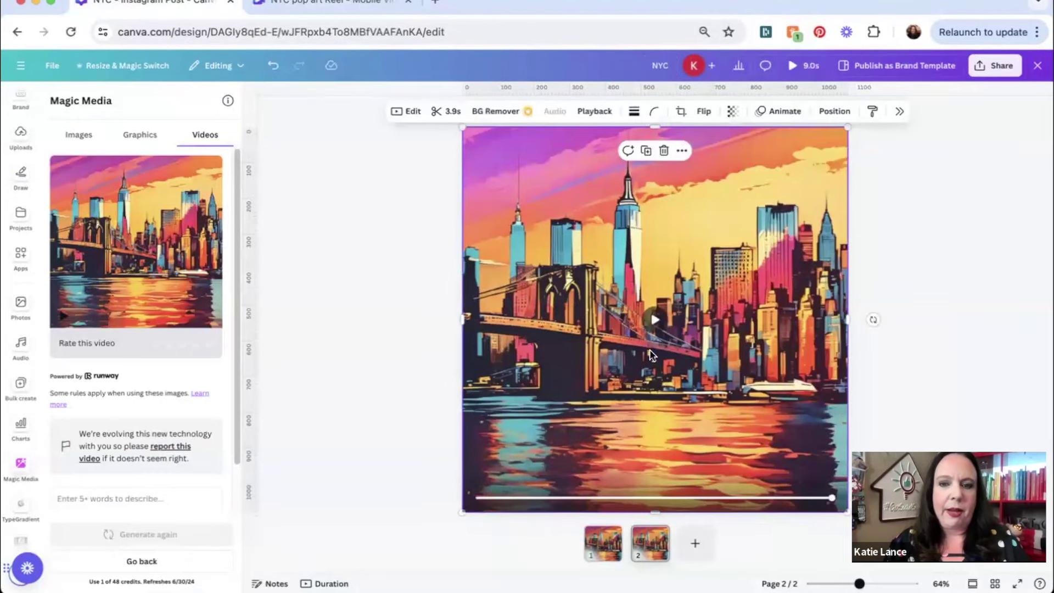
key(ctrl+v)
click(653, 555)
key(Delete)
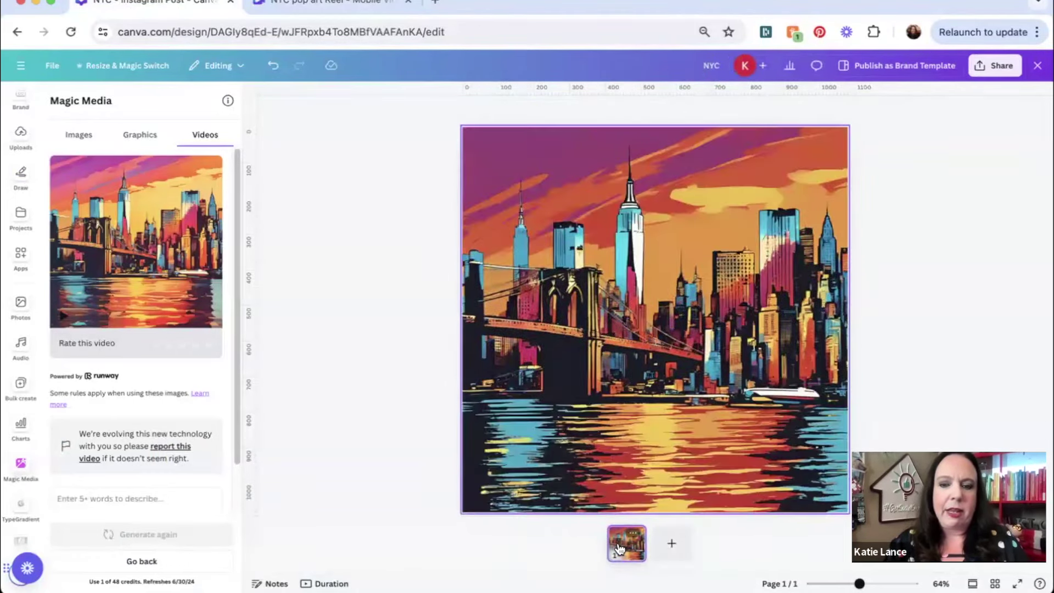
Paste the bold white NYC text mid-image and apply the Lift effect at intensity 100.
key(ctrl+v)
drag(650, 177, 661, 319)
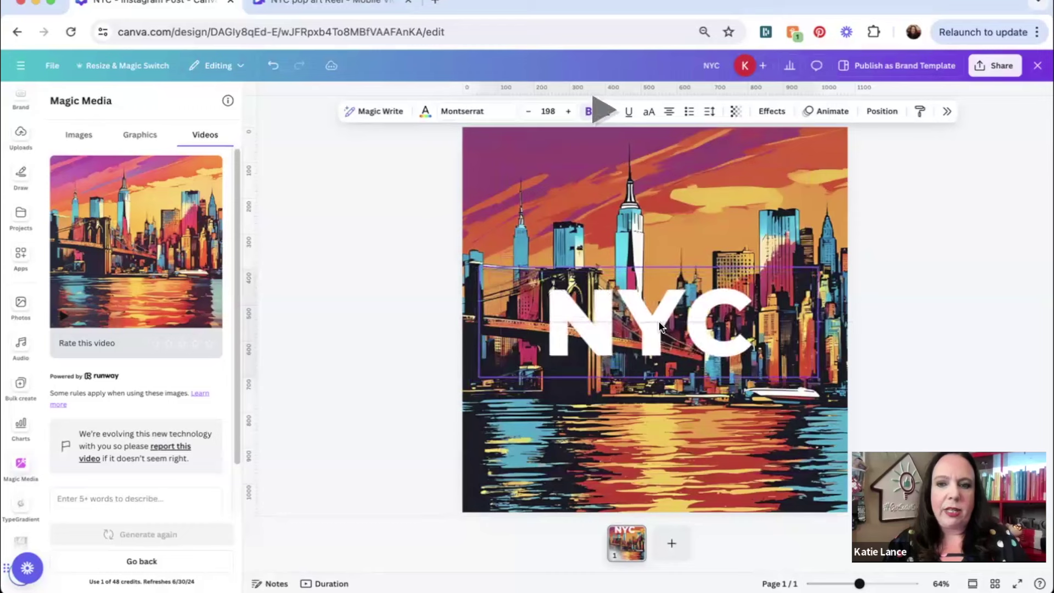
click(773, 111)
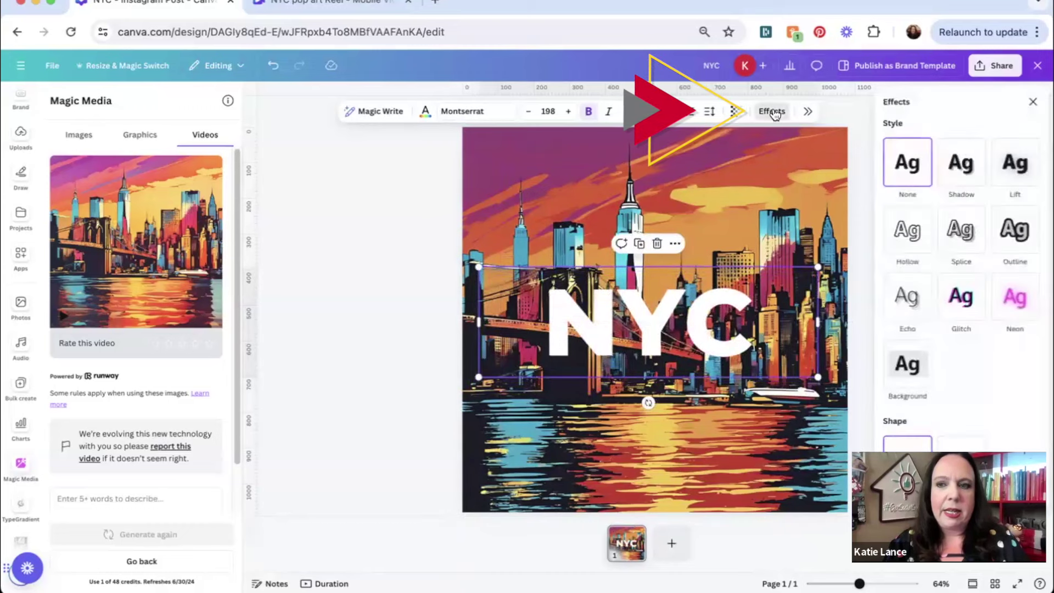
click(1015, 164)
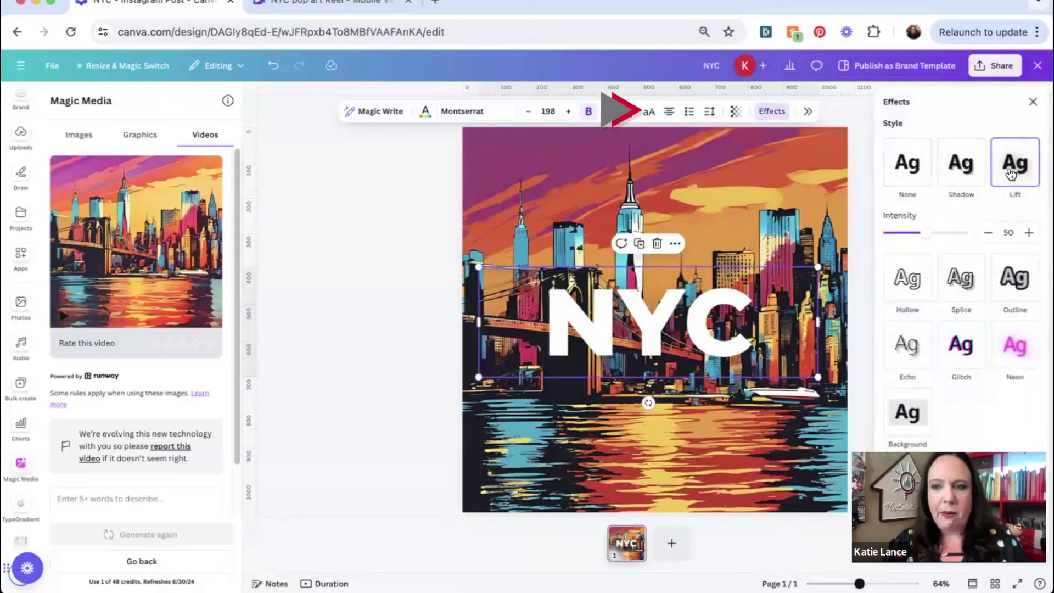
drag(926, 238, 996, 240)
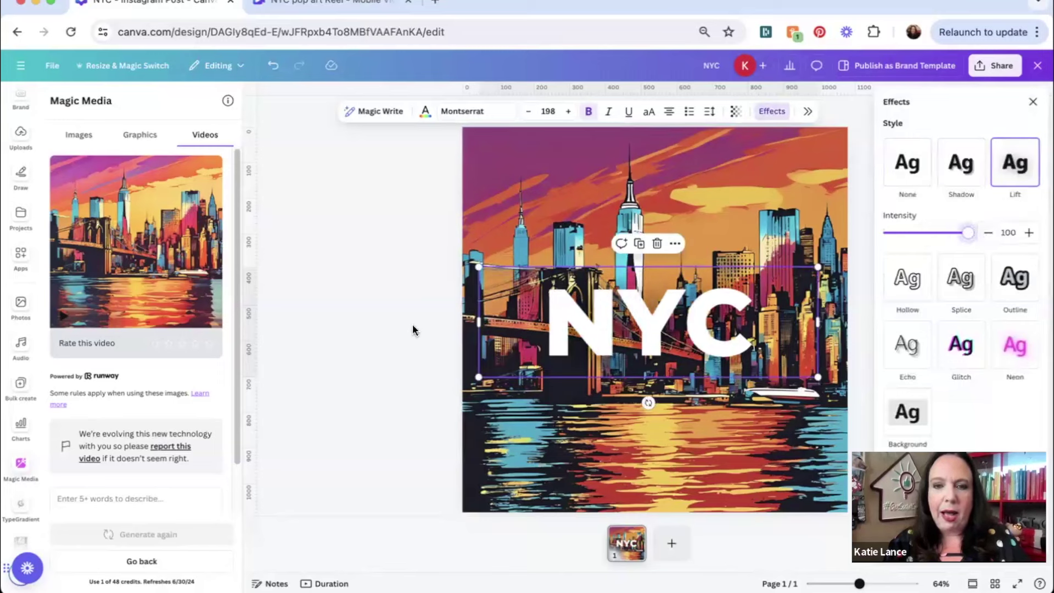
key(Escape)
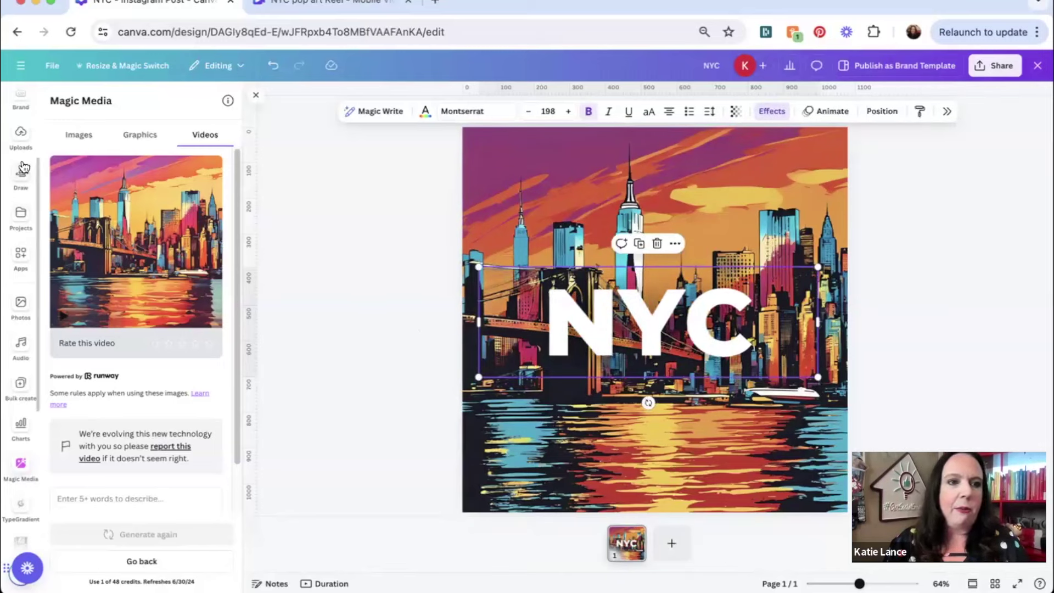
mouse_move(182, 269)
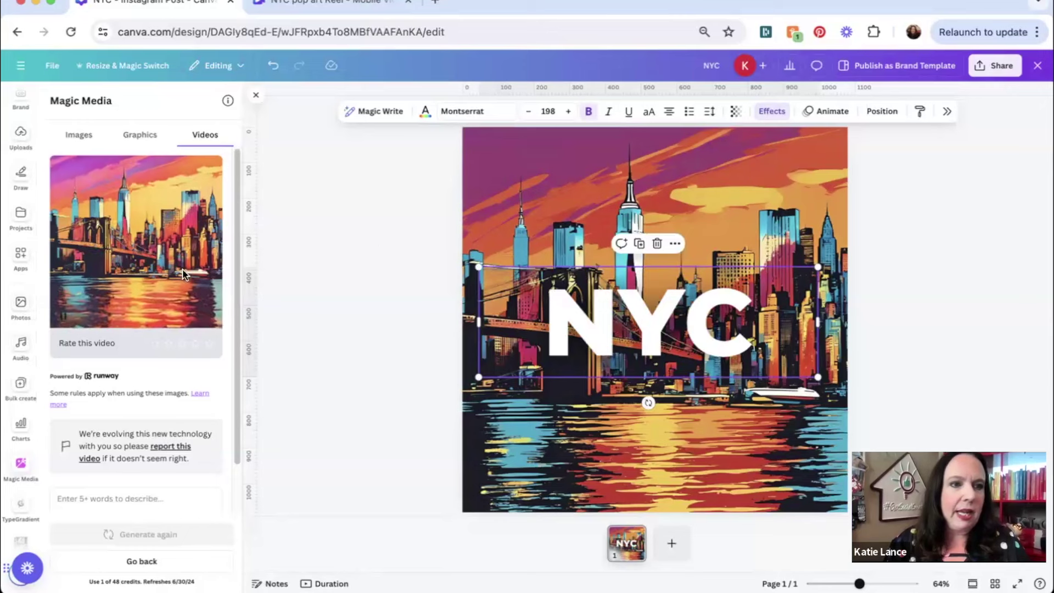
click(439, 347)
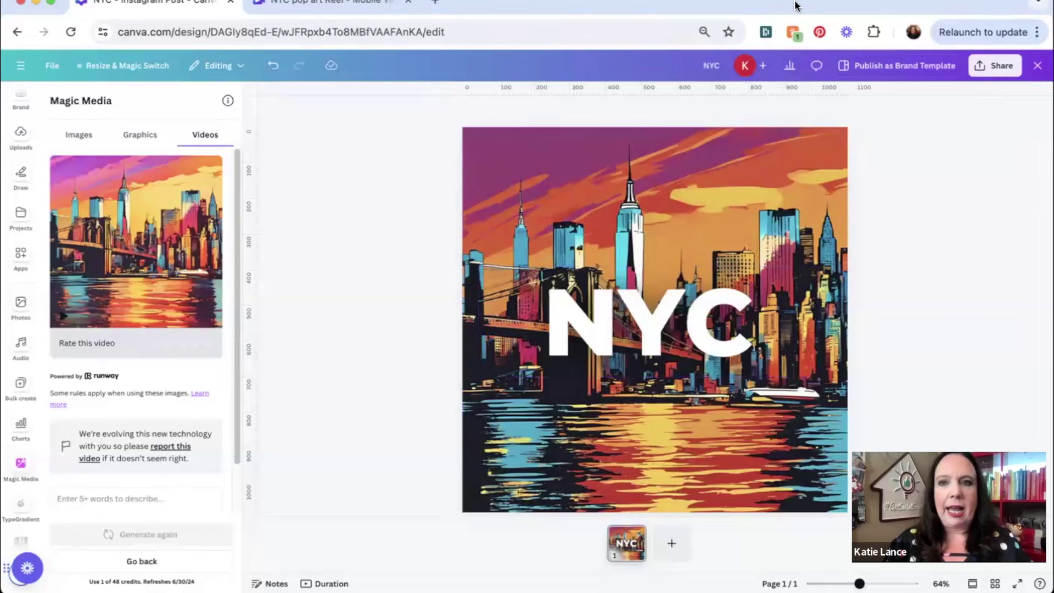
click(329, 3)
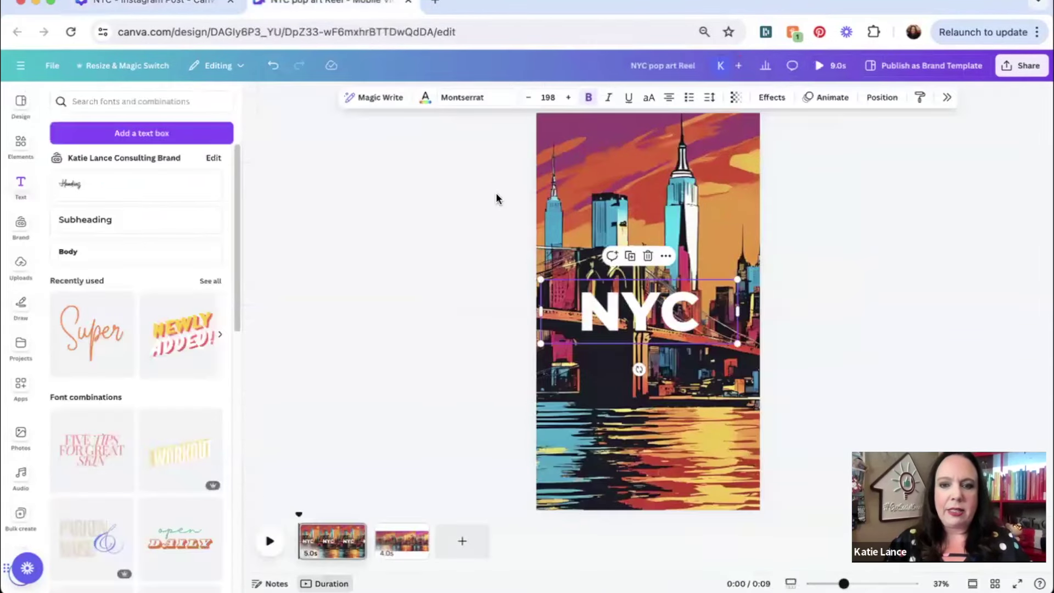
Delete the second 4.0s clip and the duplicated page, leaving one 5-second NYC page.
click(392, 550)
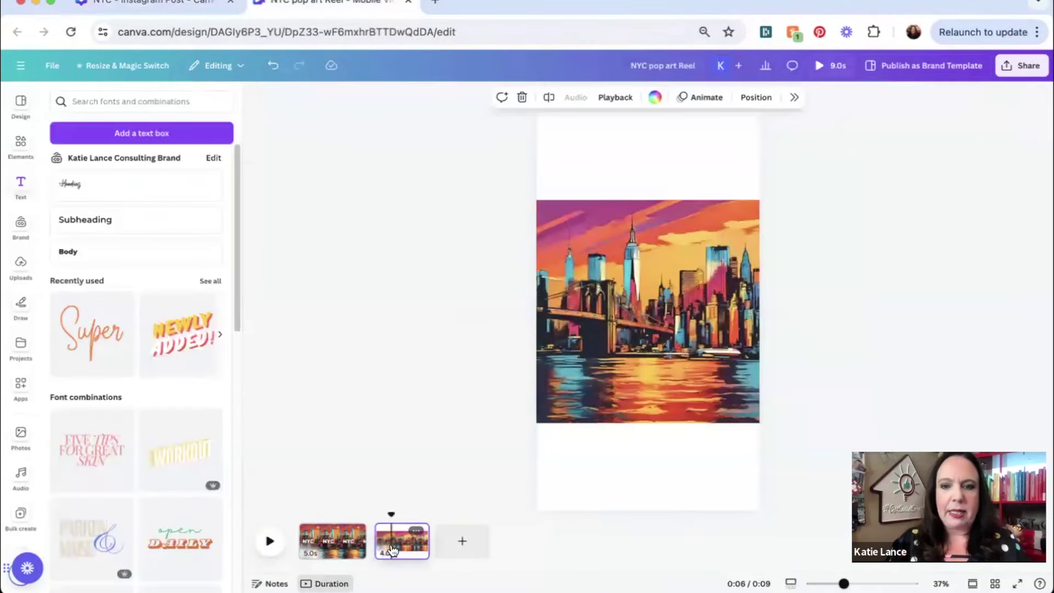
key(Delete)
click(639, 329)
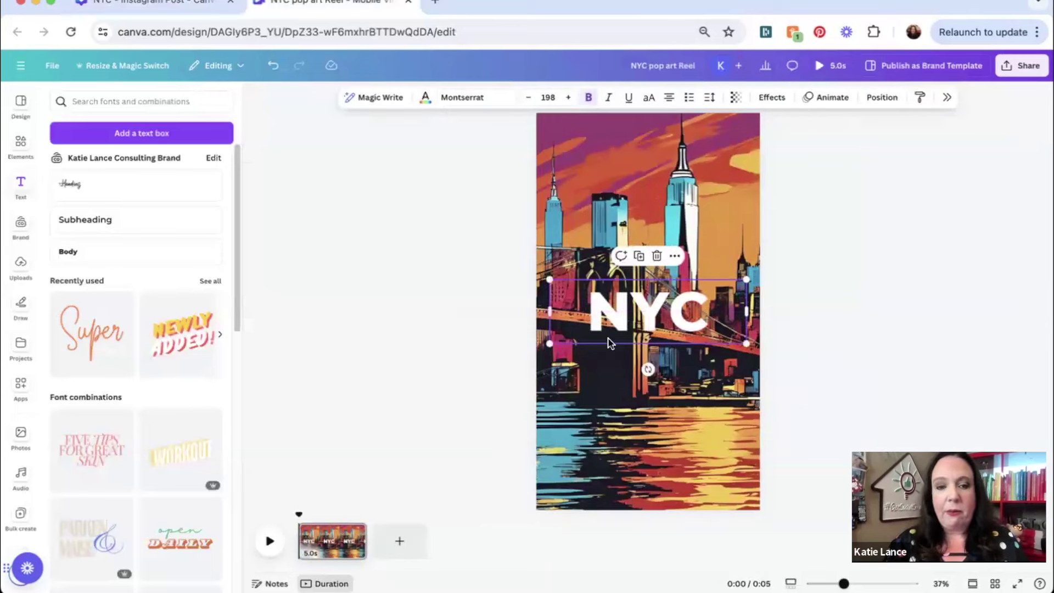
click(336, 532)
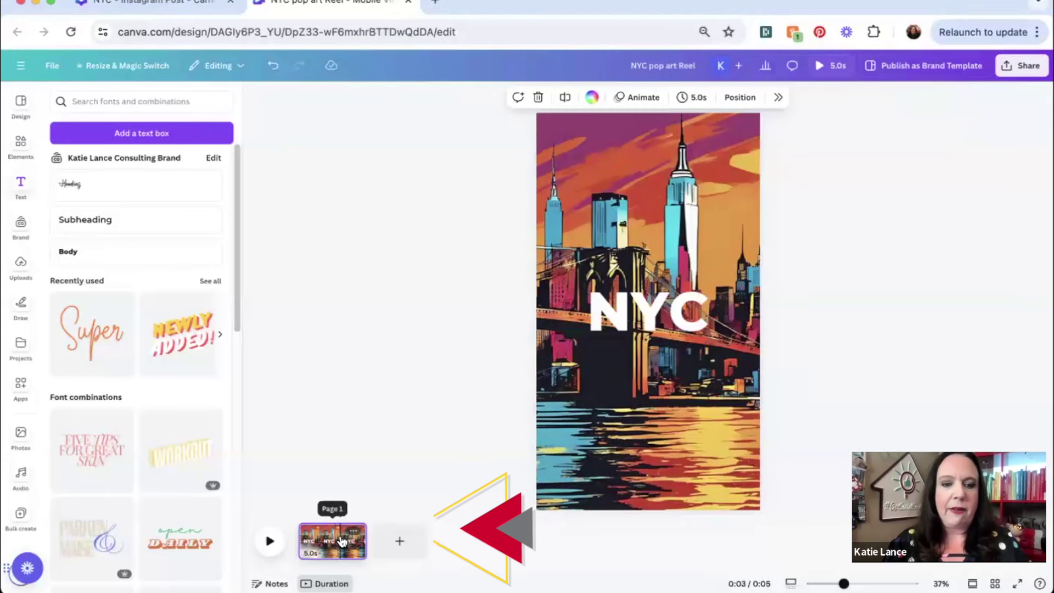
key(ctrl+d)
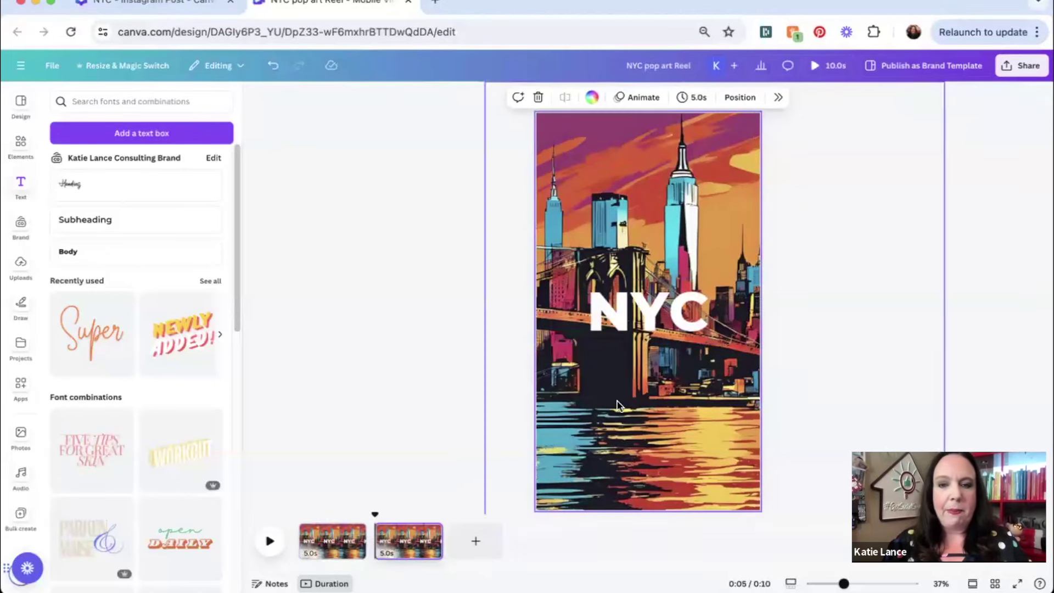
double_click(674, 313)
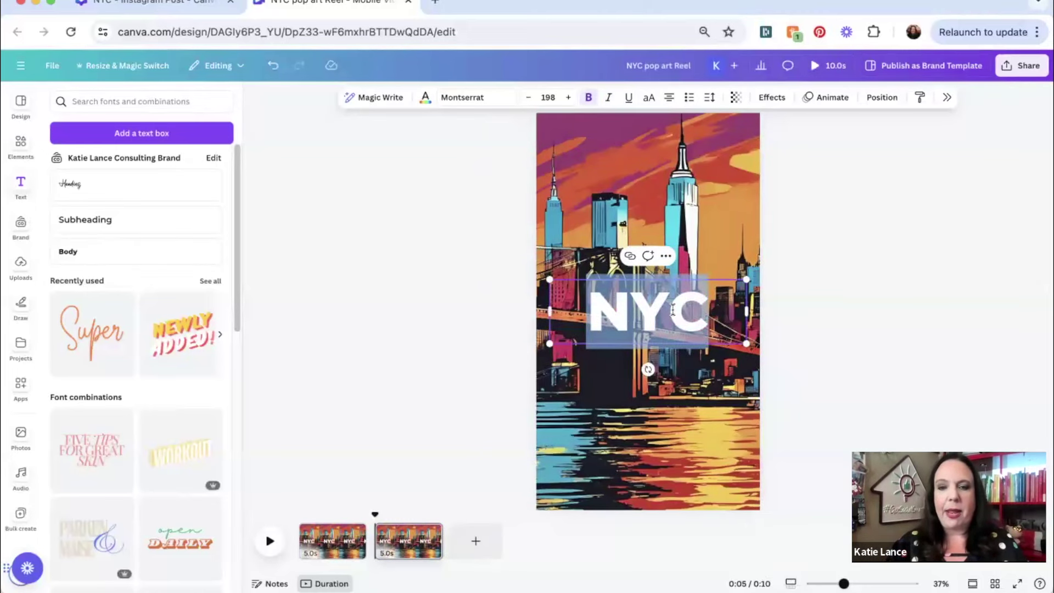
click(403, 552)
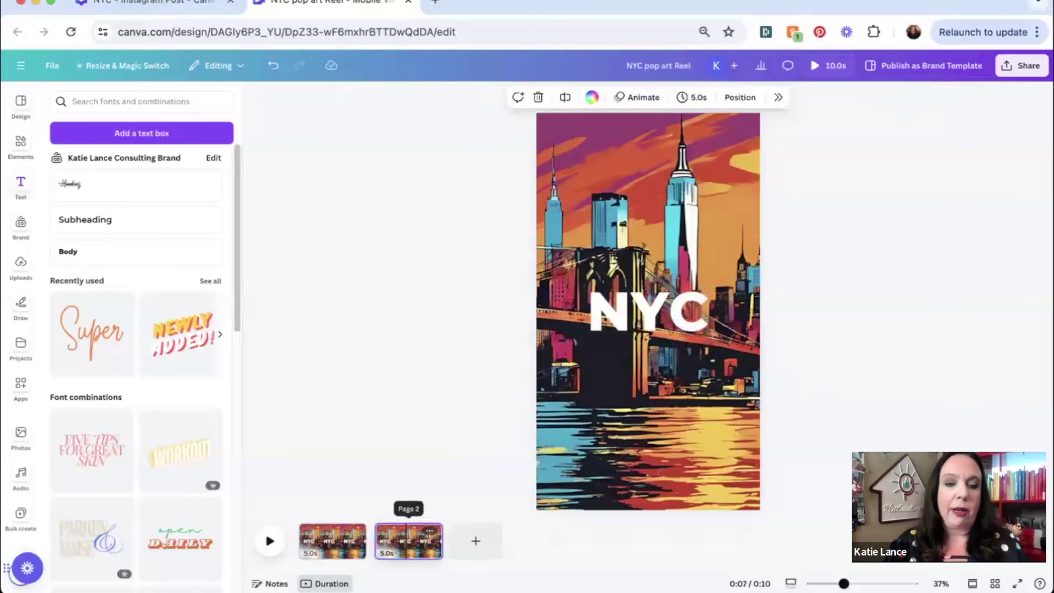
key(Delete)
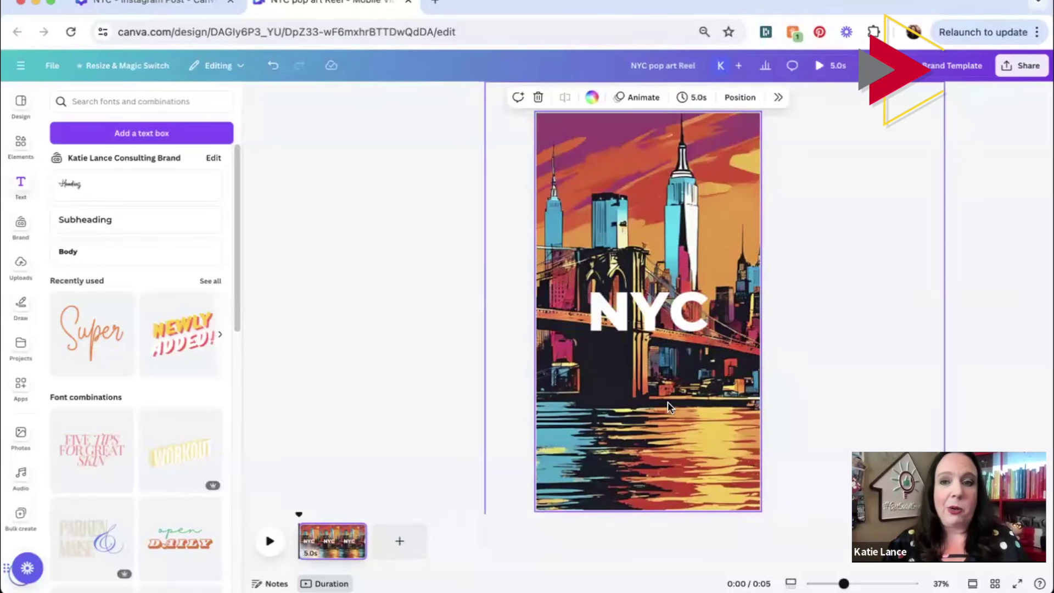
Show the Reel's MP4 Video download options, then return to the Instagram post.
click(1023, 62)
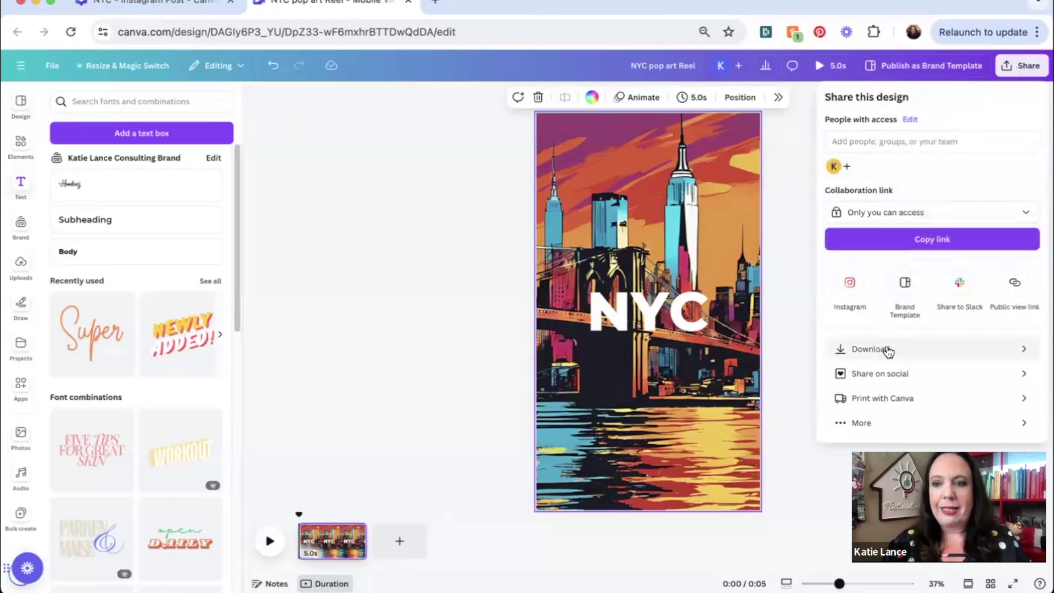
click(889, 351)
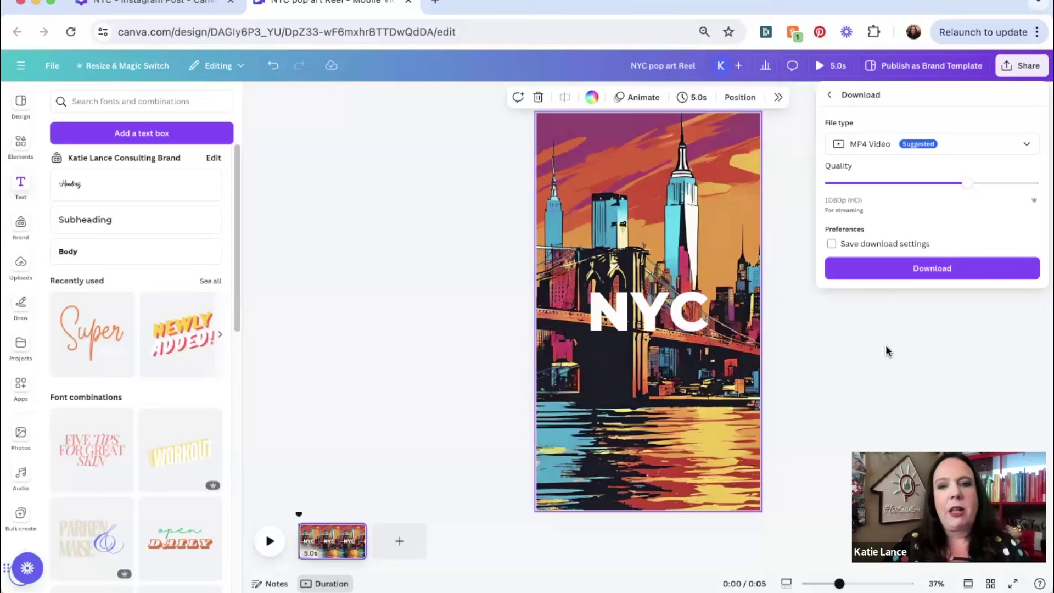
click(174, 8)
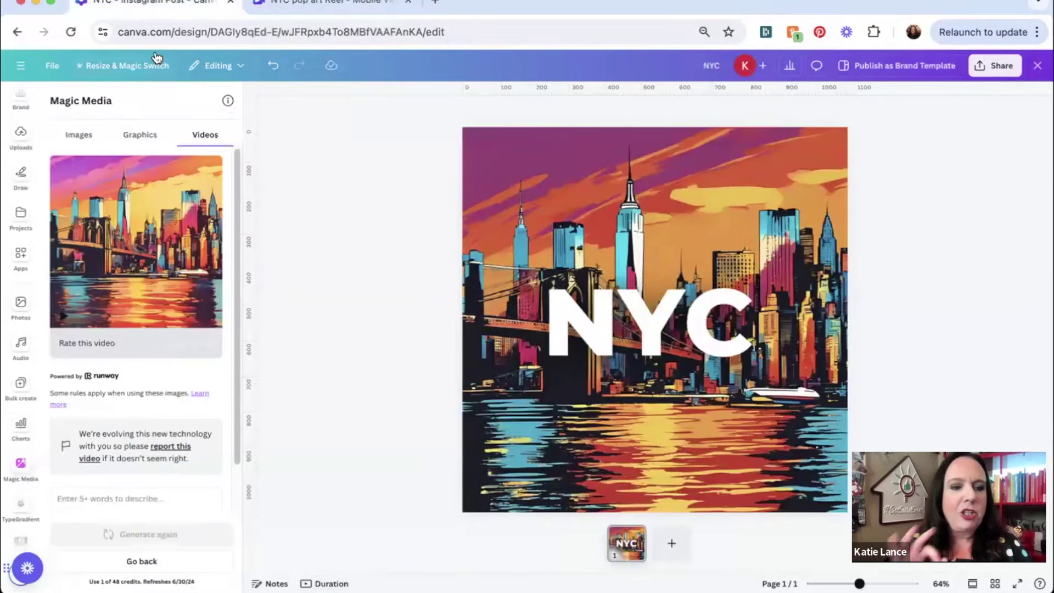